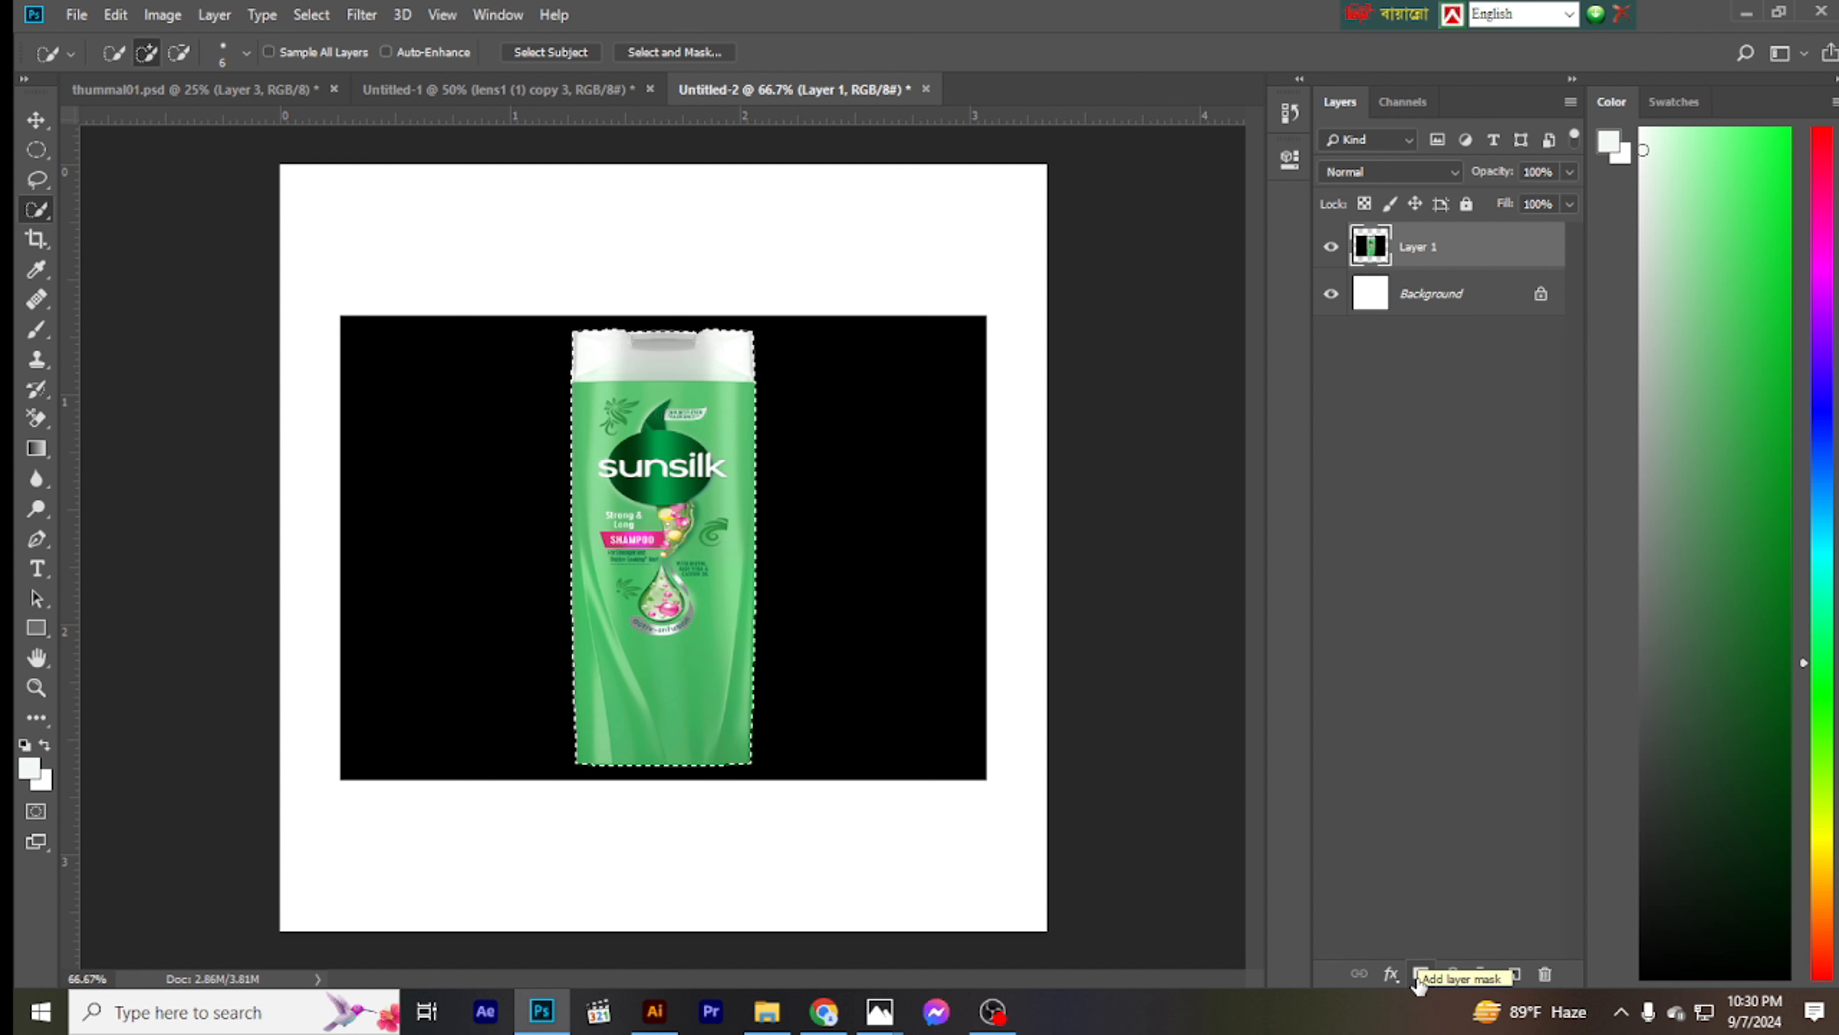
- Mask Layer 1 to the selected shampoo bottle and add a green solid color fill layer above the background
{"action": "left_click", "coordinate": [1418, 975]}
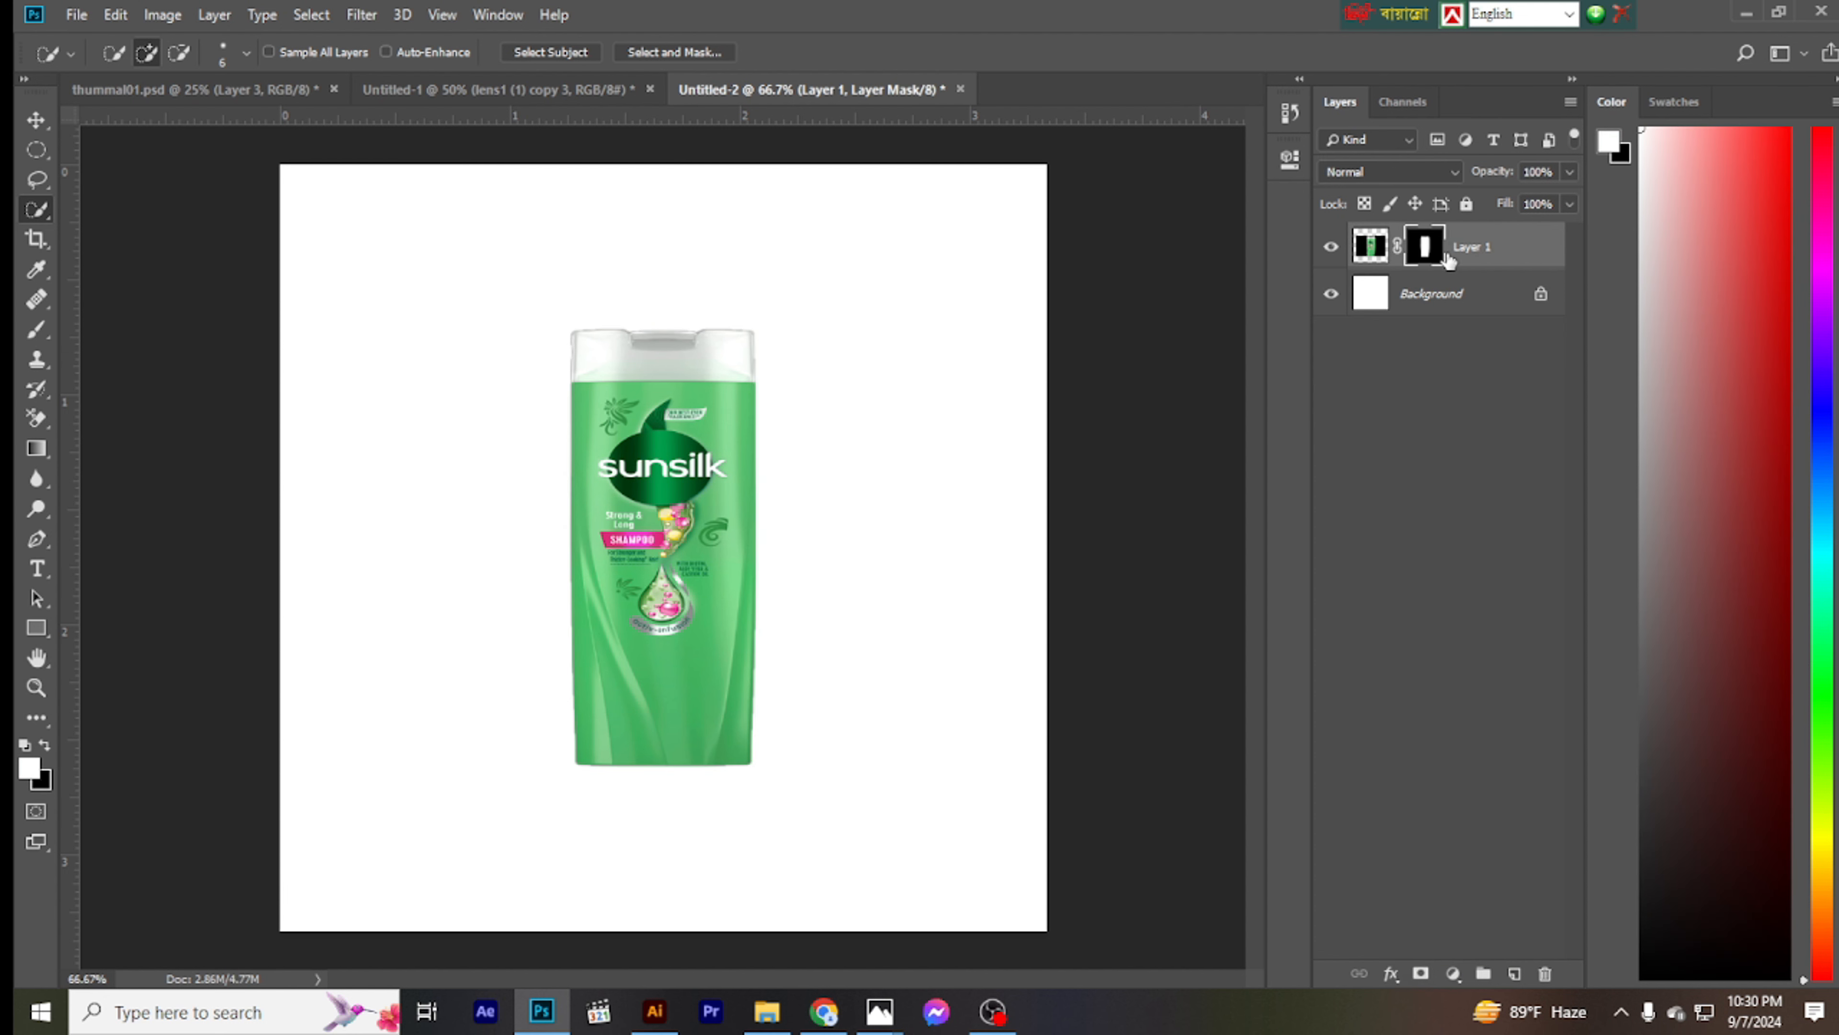
{"action": "left_click", "coordinate": [1431, 294]}
{"action": "left_click", "coordinate": [1453, 974]}
{"action": "key", "text": "Return"}
- Move the shampoo bottle slightly down on the canvas
{"action": "key", "text": "v"}
{"action": "left_click_drag", "start_coordinate": [681, 536], "coordinate": [681, 550]}
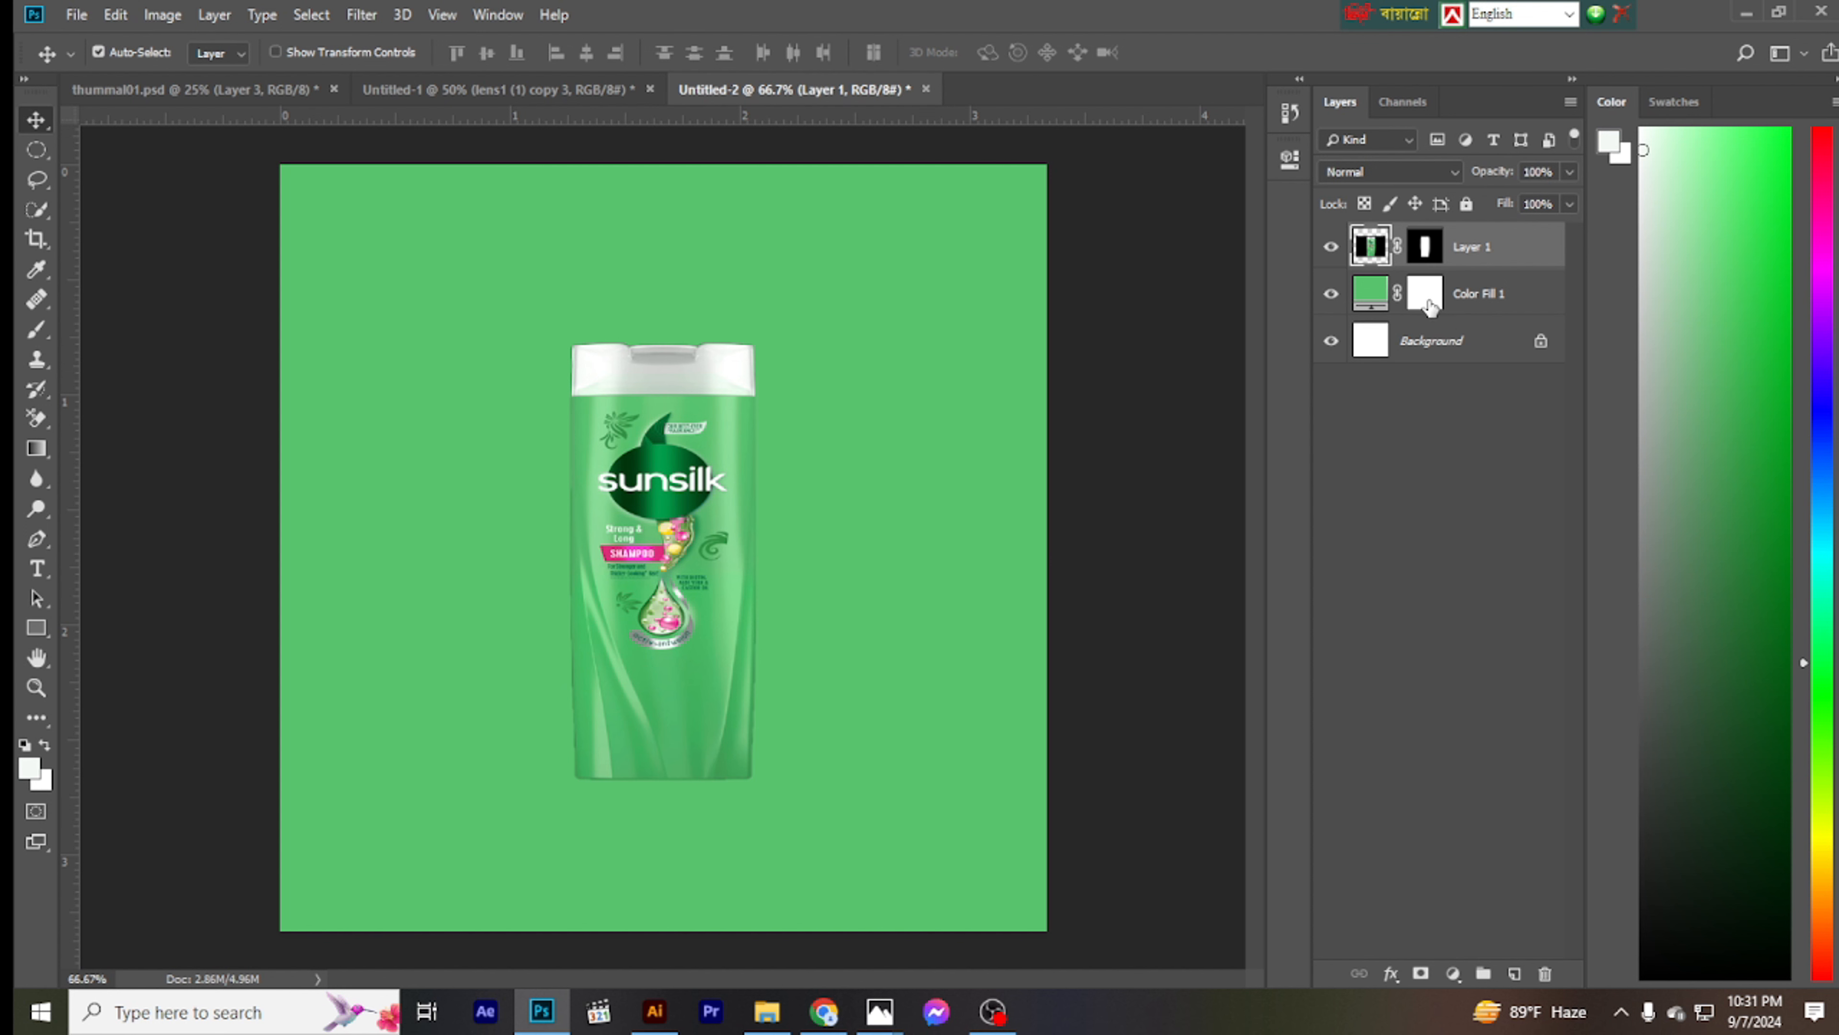
- Unlock the Background layer so it becomes an editable layer, with the Brush tool active
{"action": "left_click", "coordinate": [1428, 297]}
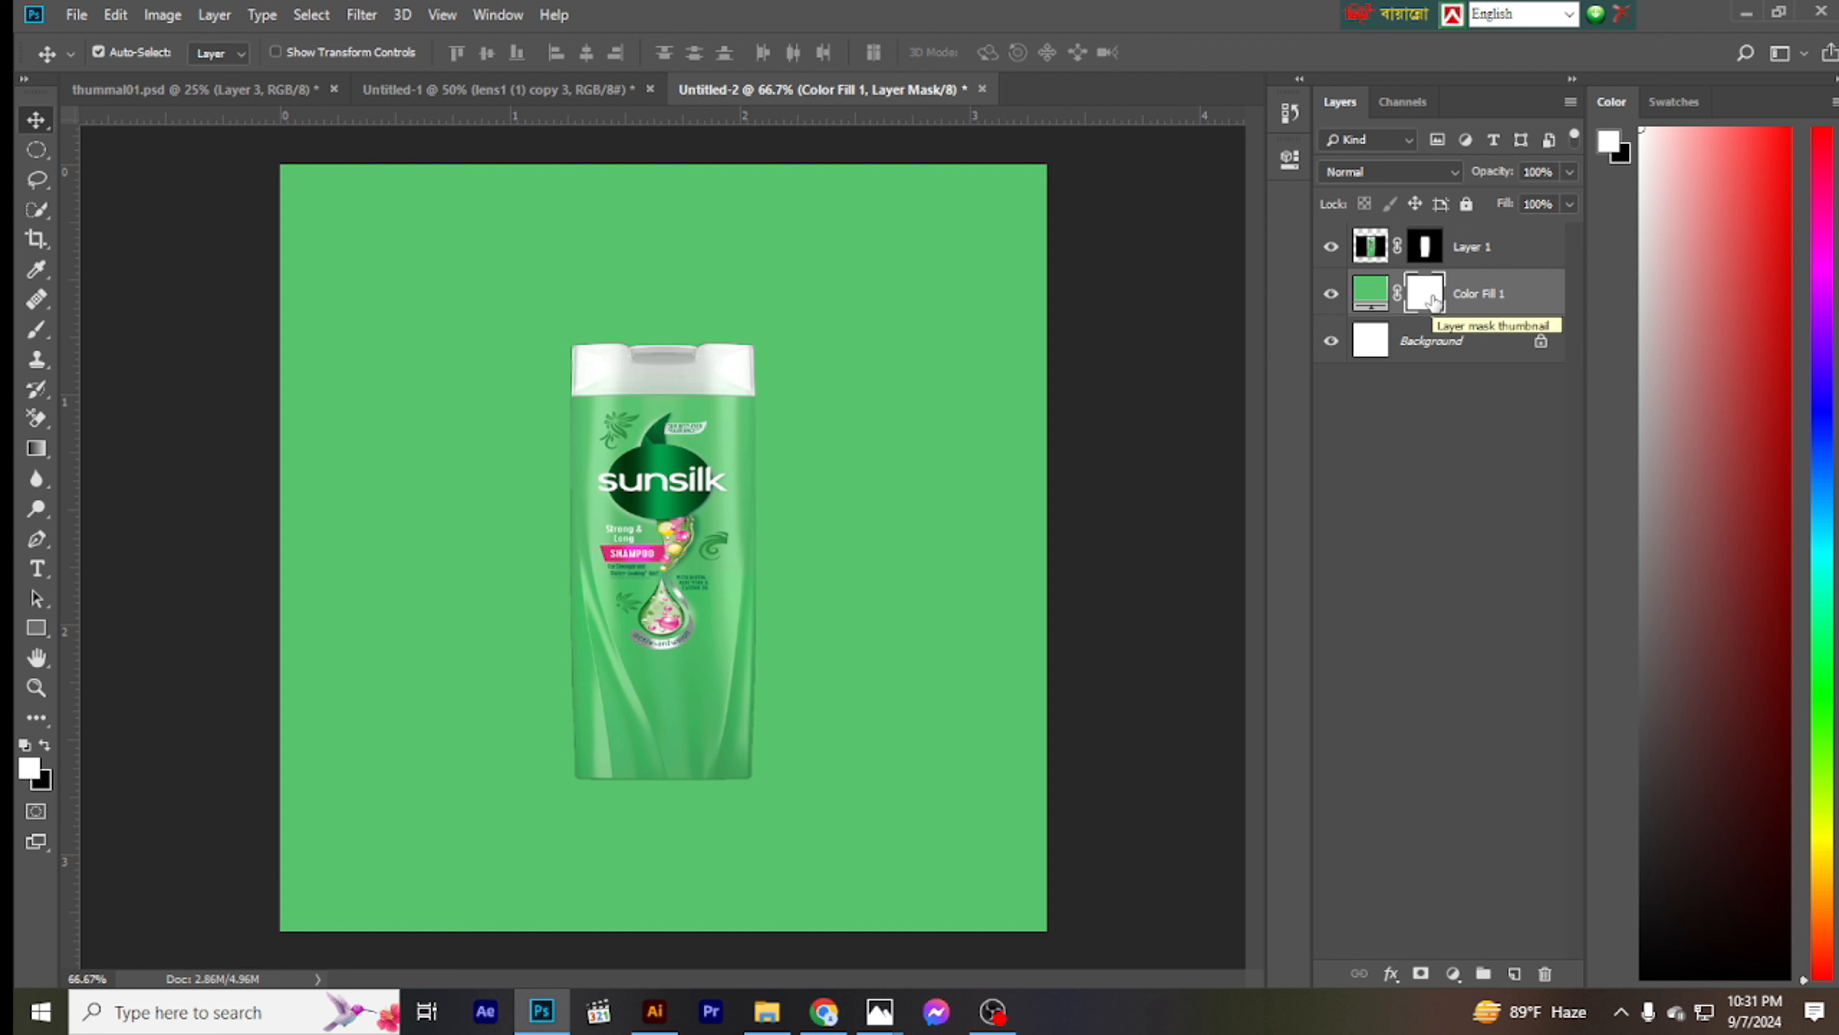
{"action": "left_click", "coordinate": [36, 329]}
{"action": "left_click", "coordinate": [1541, 341]}
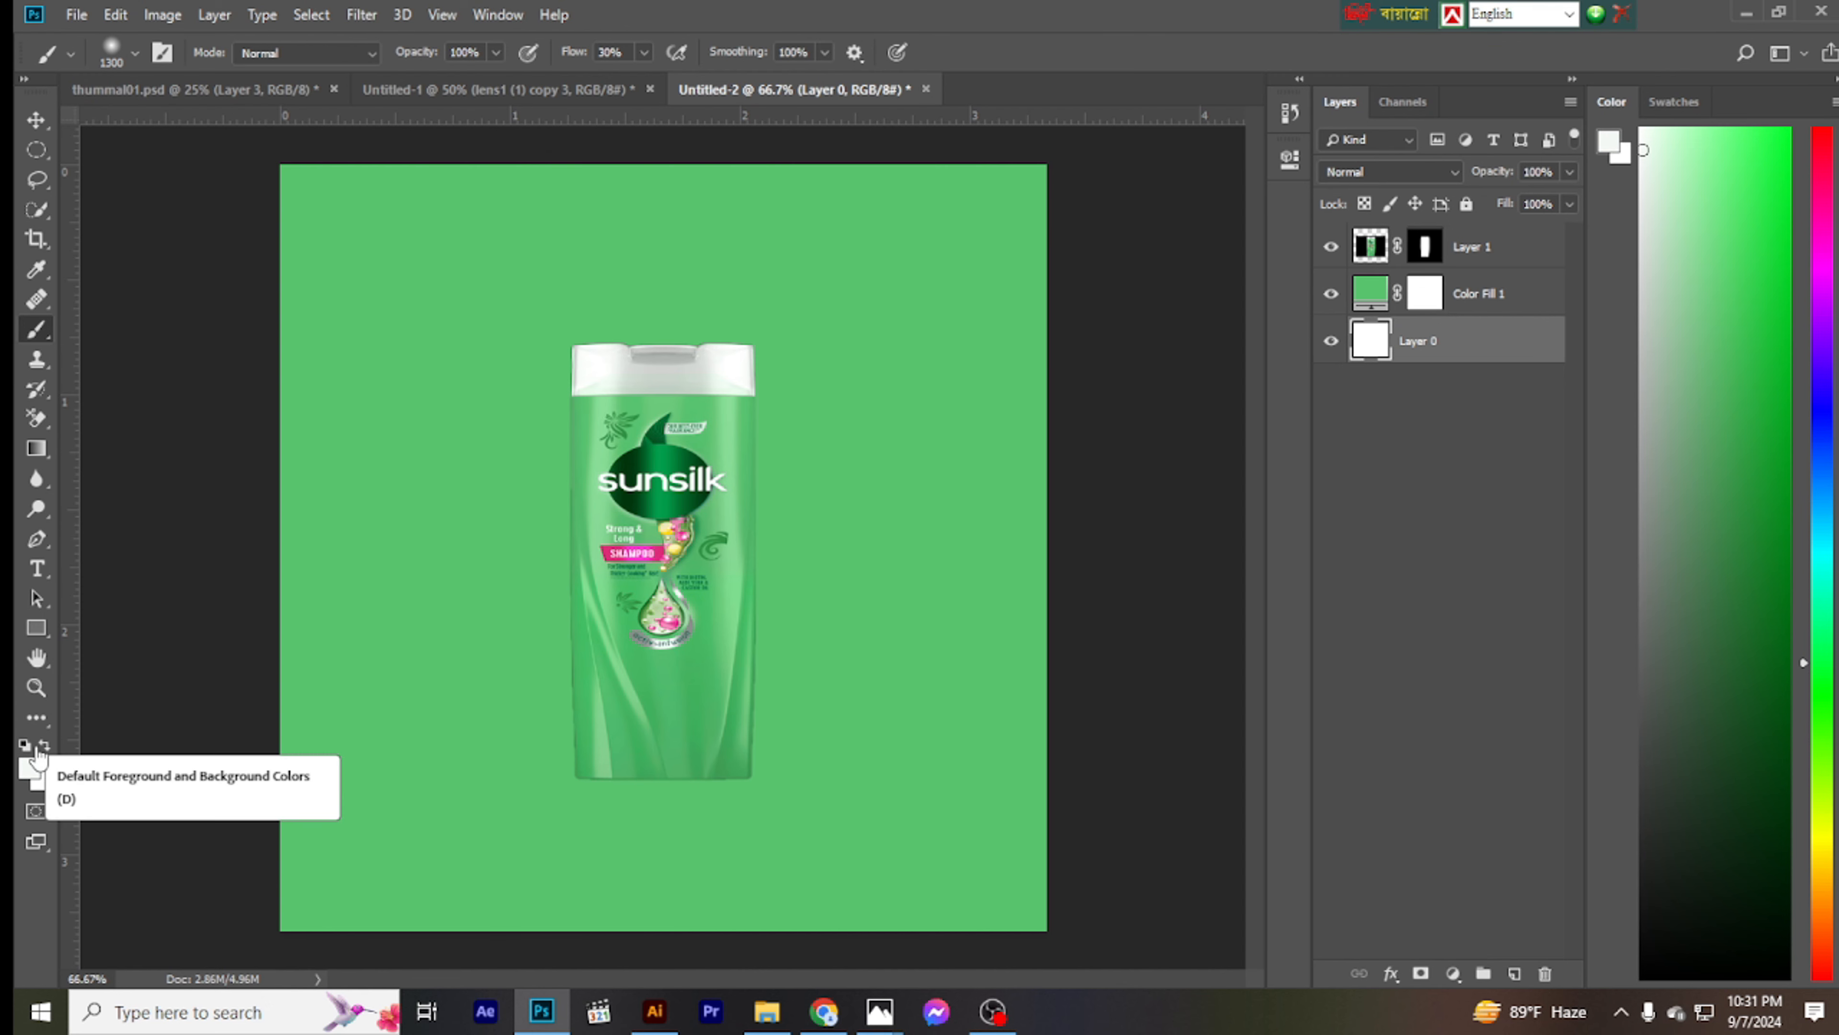
{"action": "left_click", "coordinate": [23, 745]}
{"action": "left_click_drag", "start_coordinate": [734, 594], "coordinate": [714, 596]}
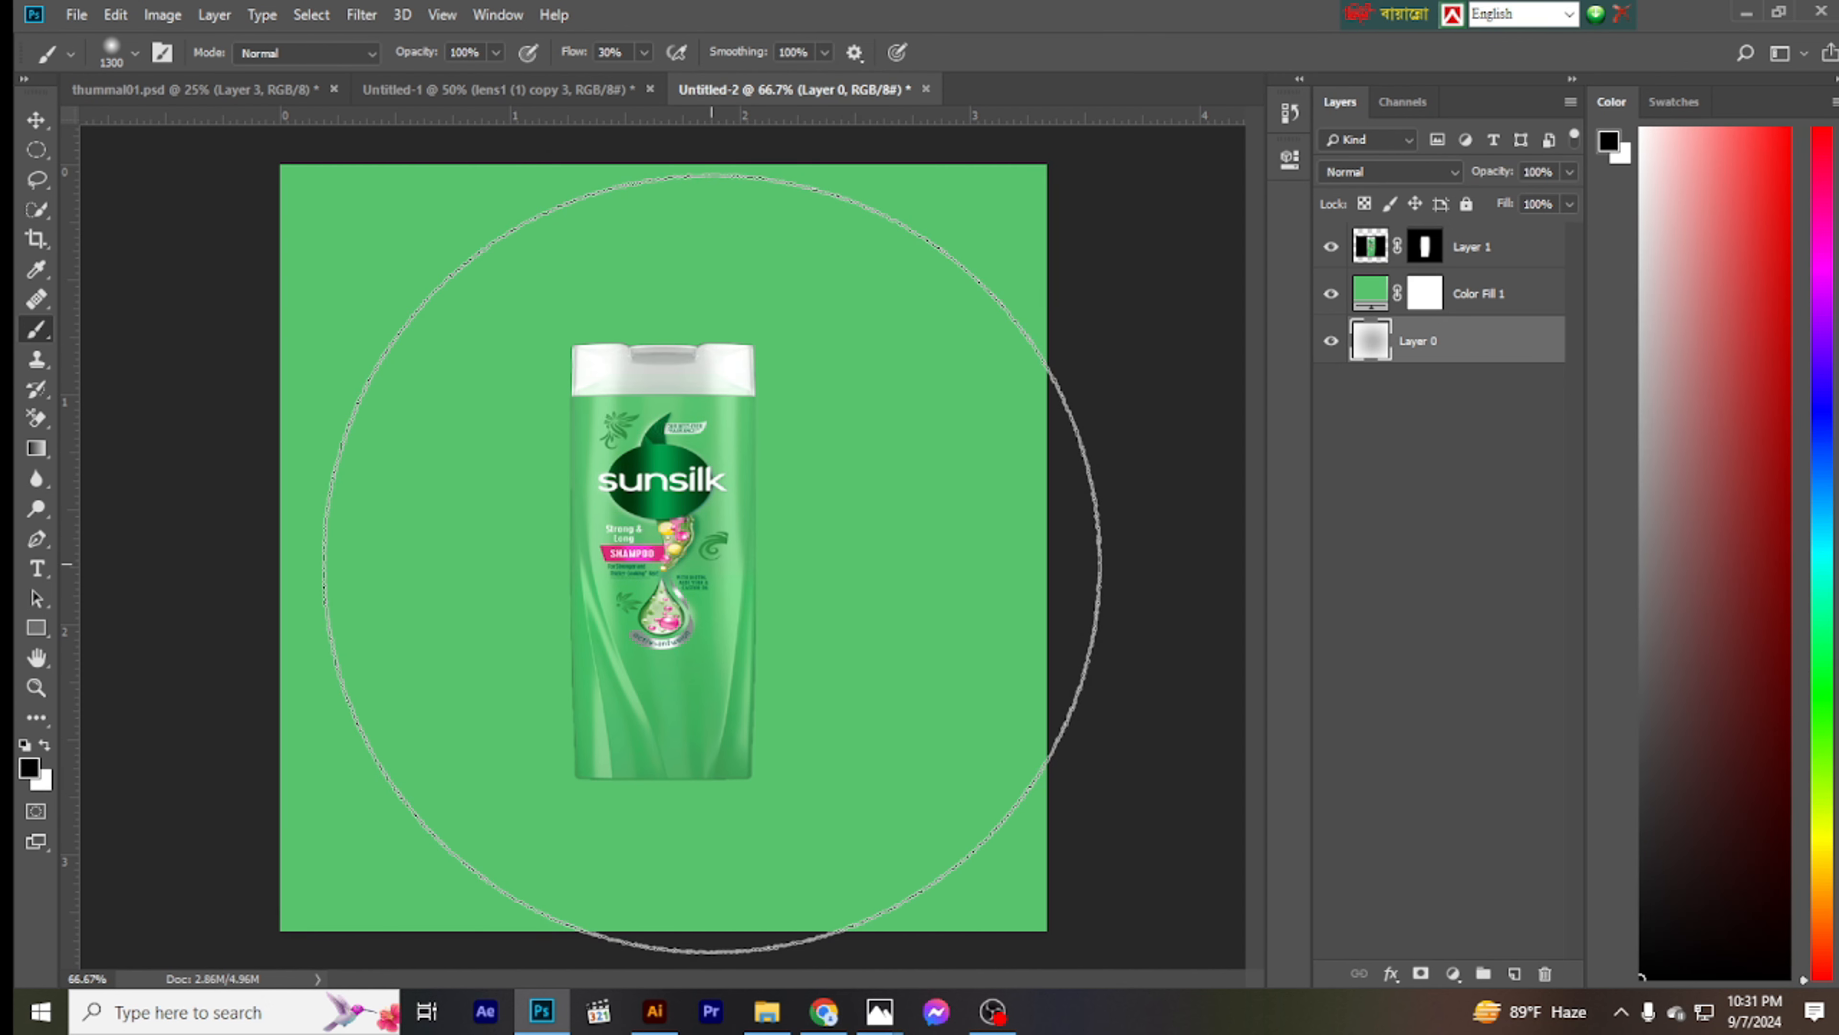
{"action": "left_click", "coordinate": [53, 740]}
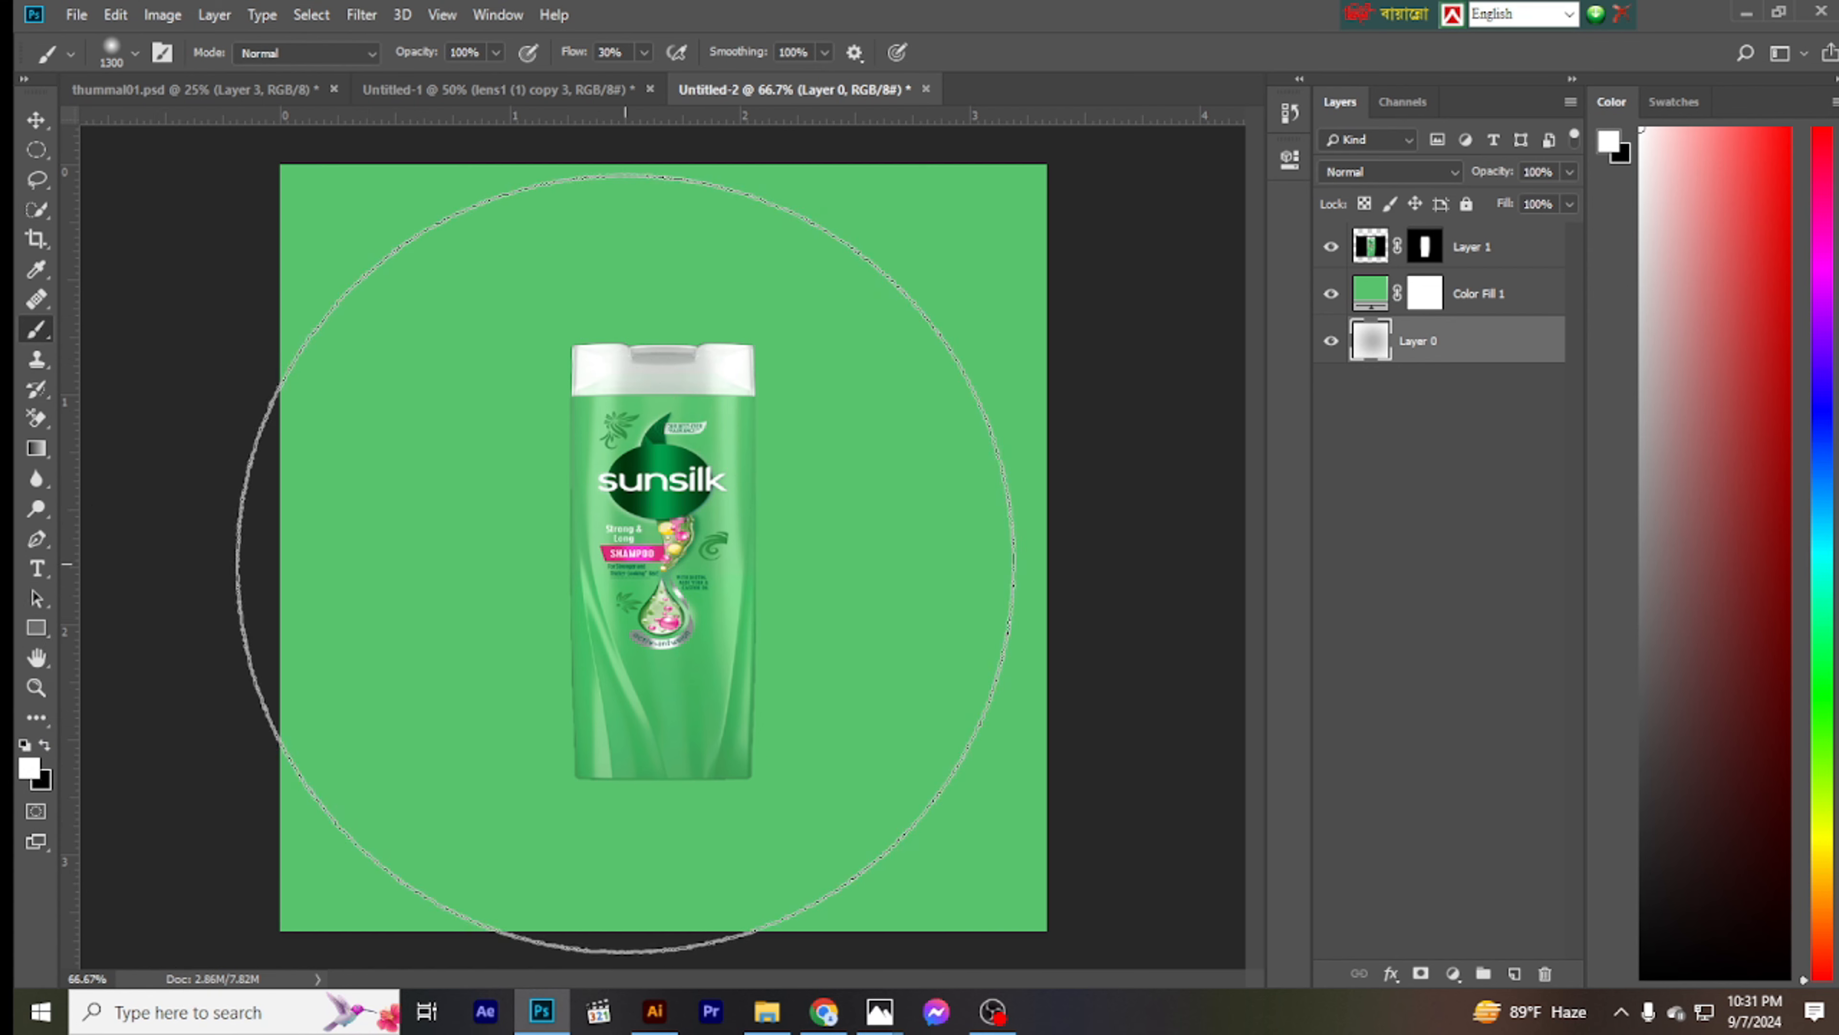
{"action": "left_click", "coordinate": [633, 557]}
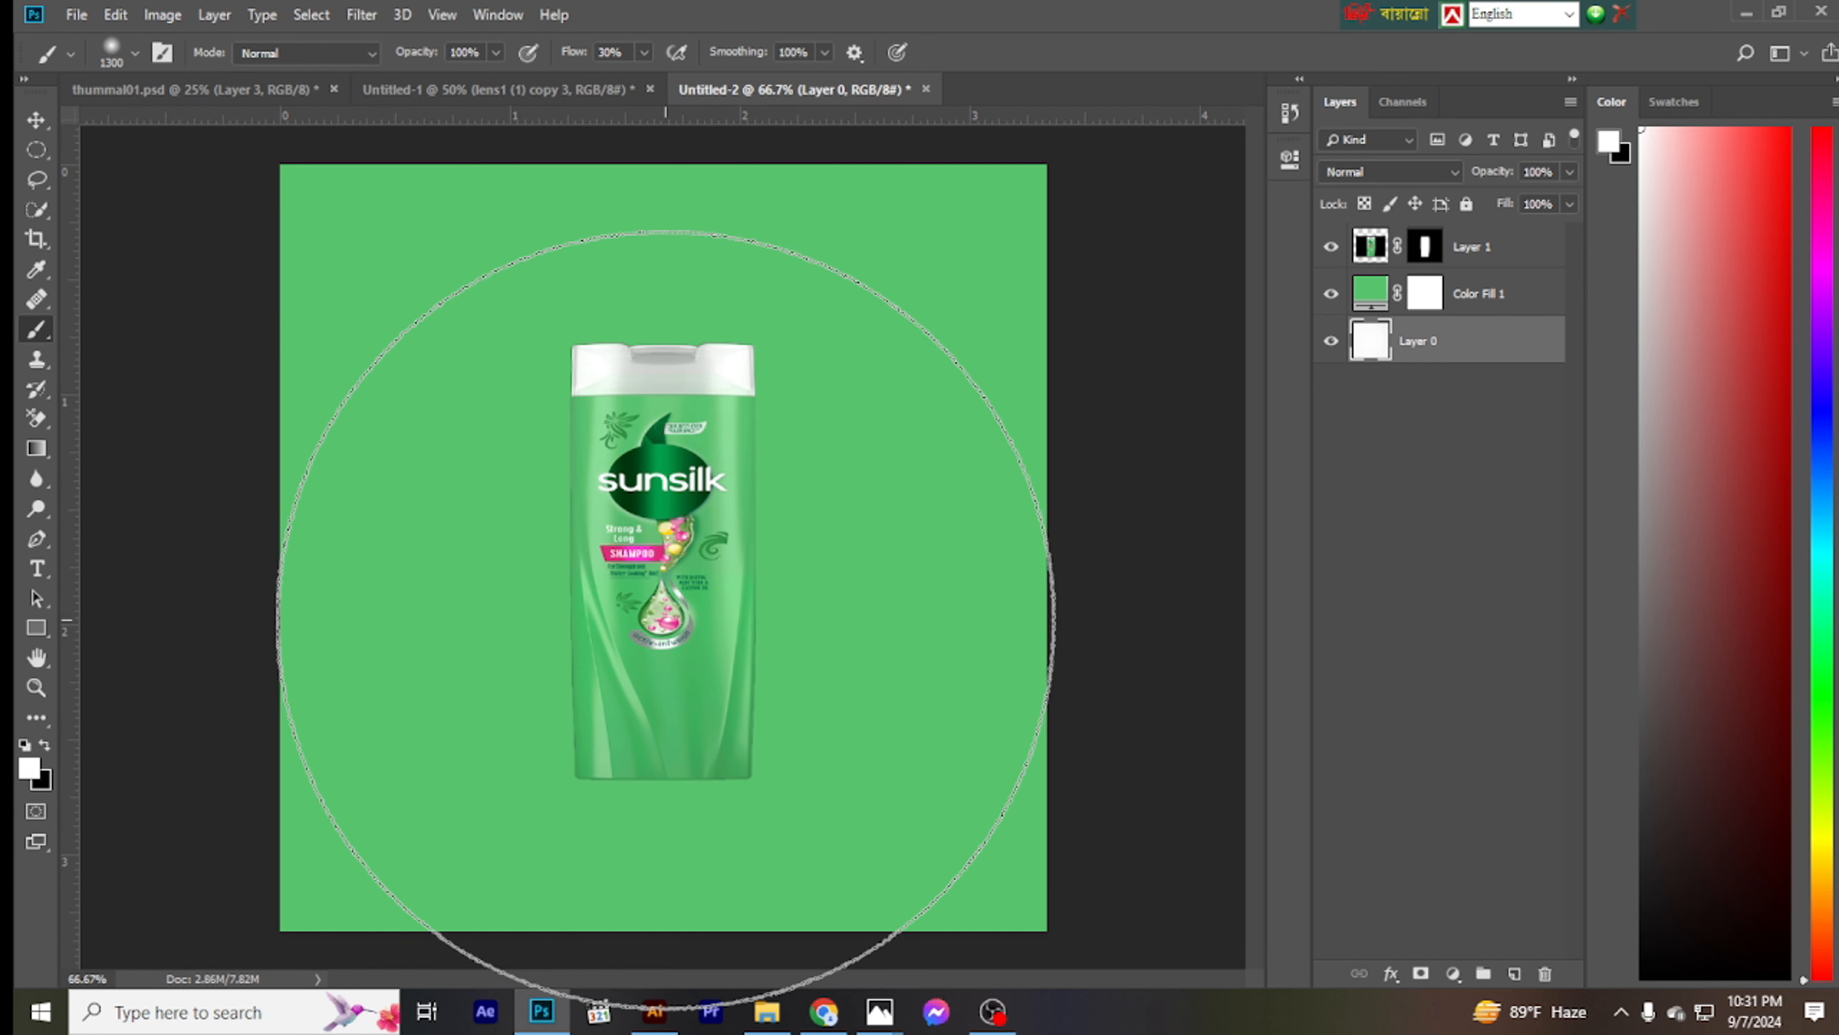
- Paint a soft white glow behind the bottle with a 1300 px brush on a new layer above the green color fill
{"action": "left_click", "coordinate": [1515, 973]}
{"action": "left_click_drag", "start_coordinate": [1441, 340], "coordinate": [1453, 286]}
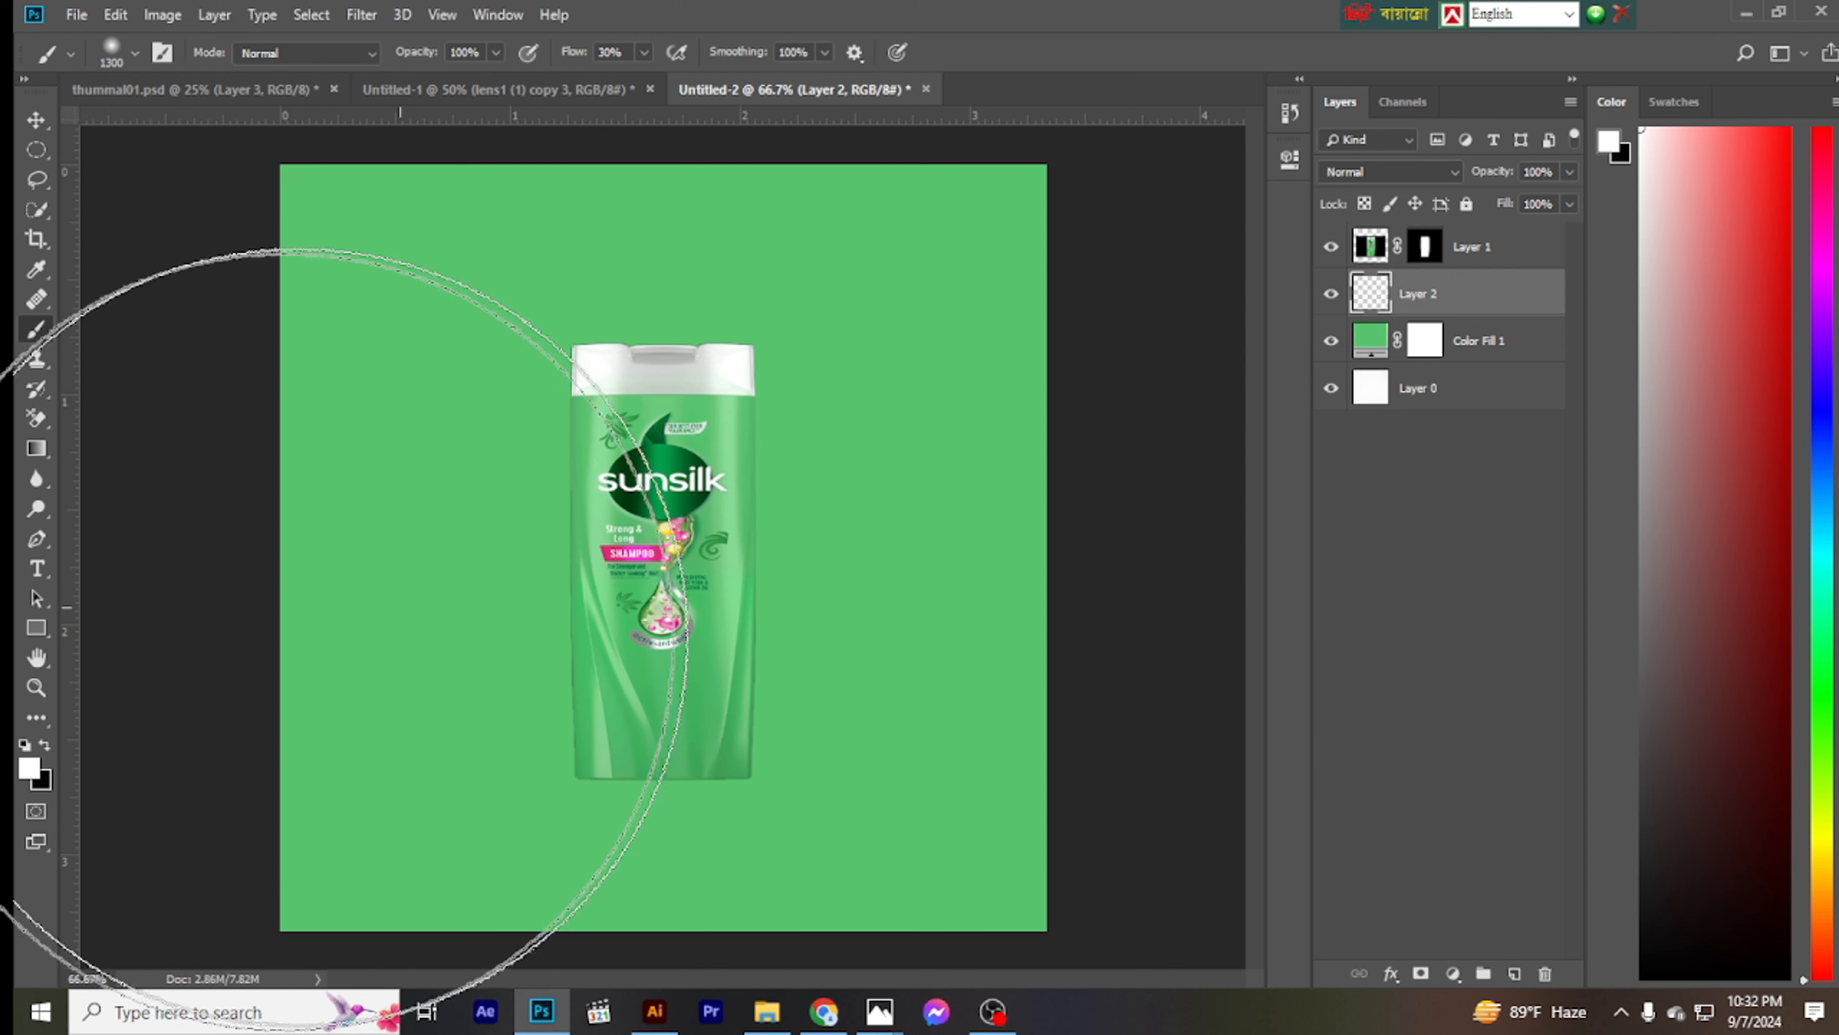
{"action": "left_click", "coordinate": [683, 557]}
{"action": "left_click", "coordinate": [665, 572]}
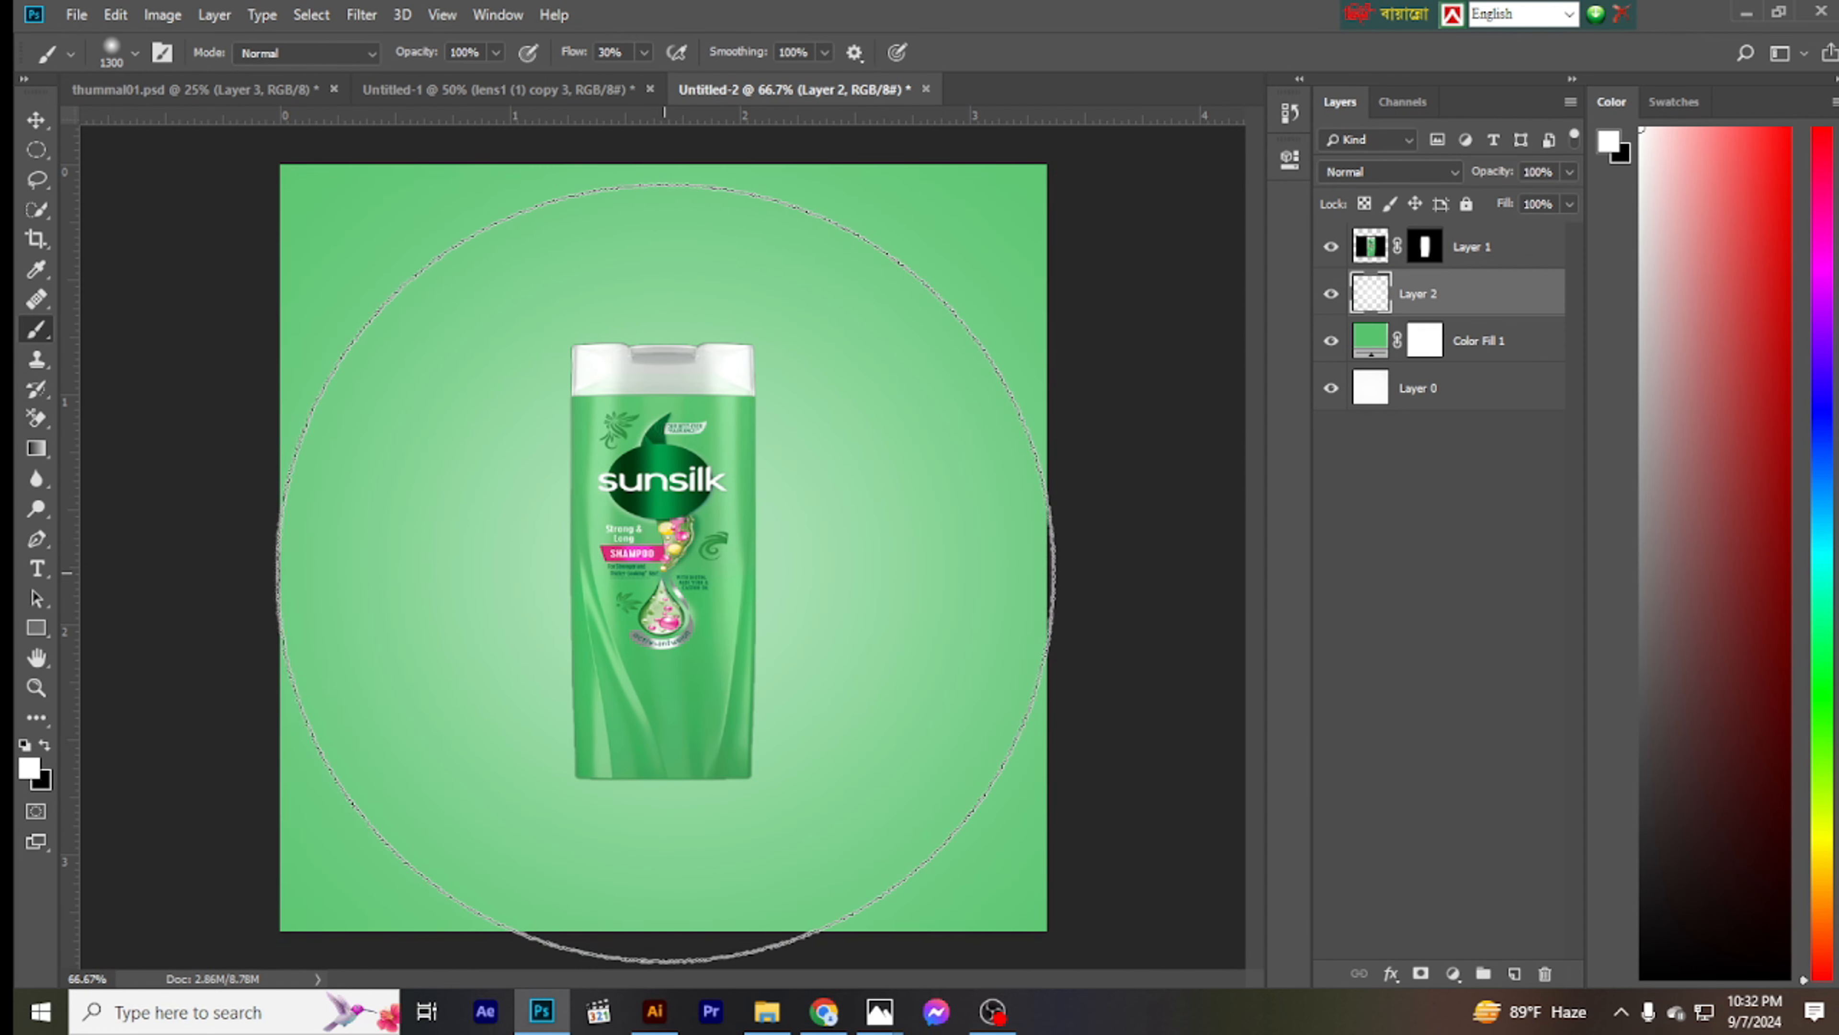
{"action": "left_click", "coordinate": [665, 572]}
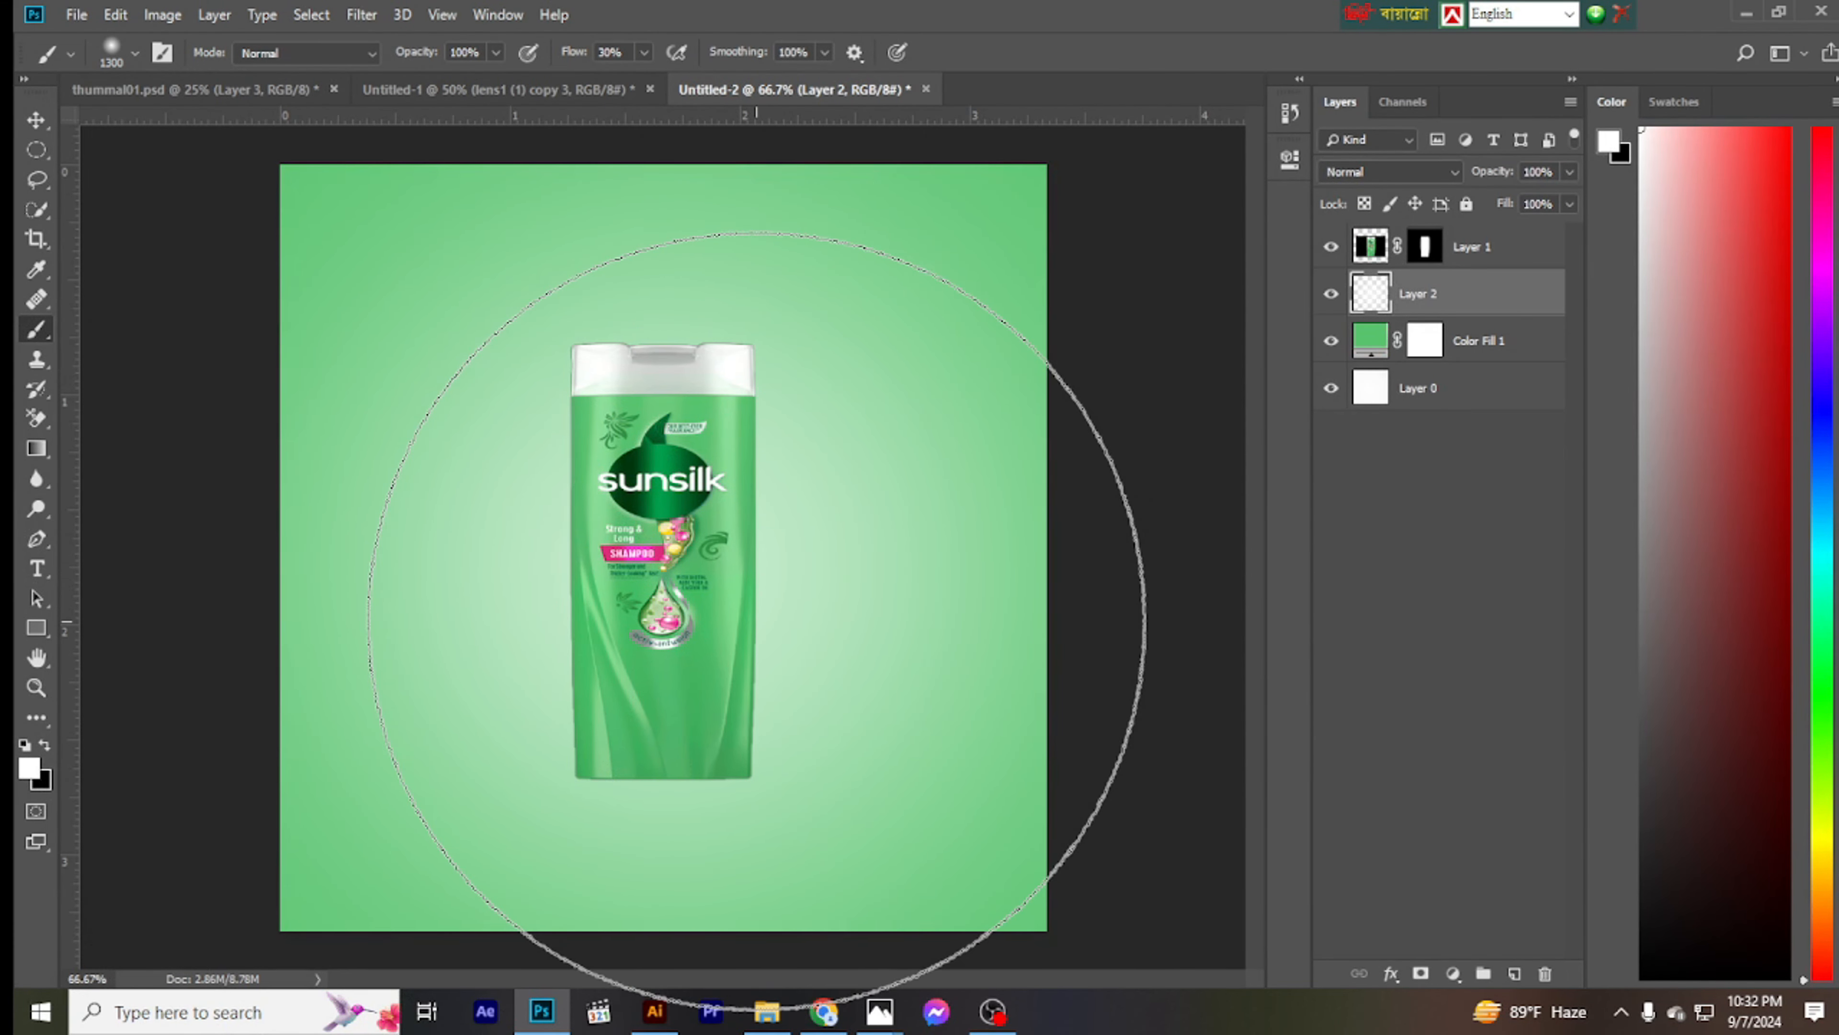
- Examine the bottle against the glowing green background, both close up and as a whole composition
{"action": "scroll", "coordinate": [736, 612], "scroll_direction": "up", "scroll_amount": 3}
{"action": "scroll", "coordinate": [723, 605], "scroll_direction": "down", "scroll_amount": 5}
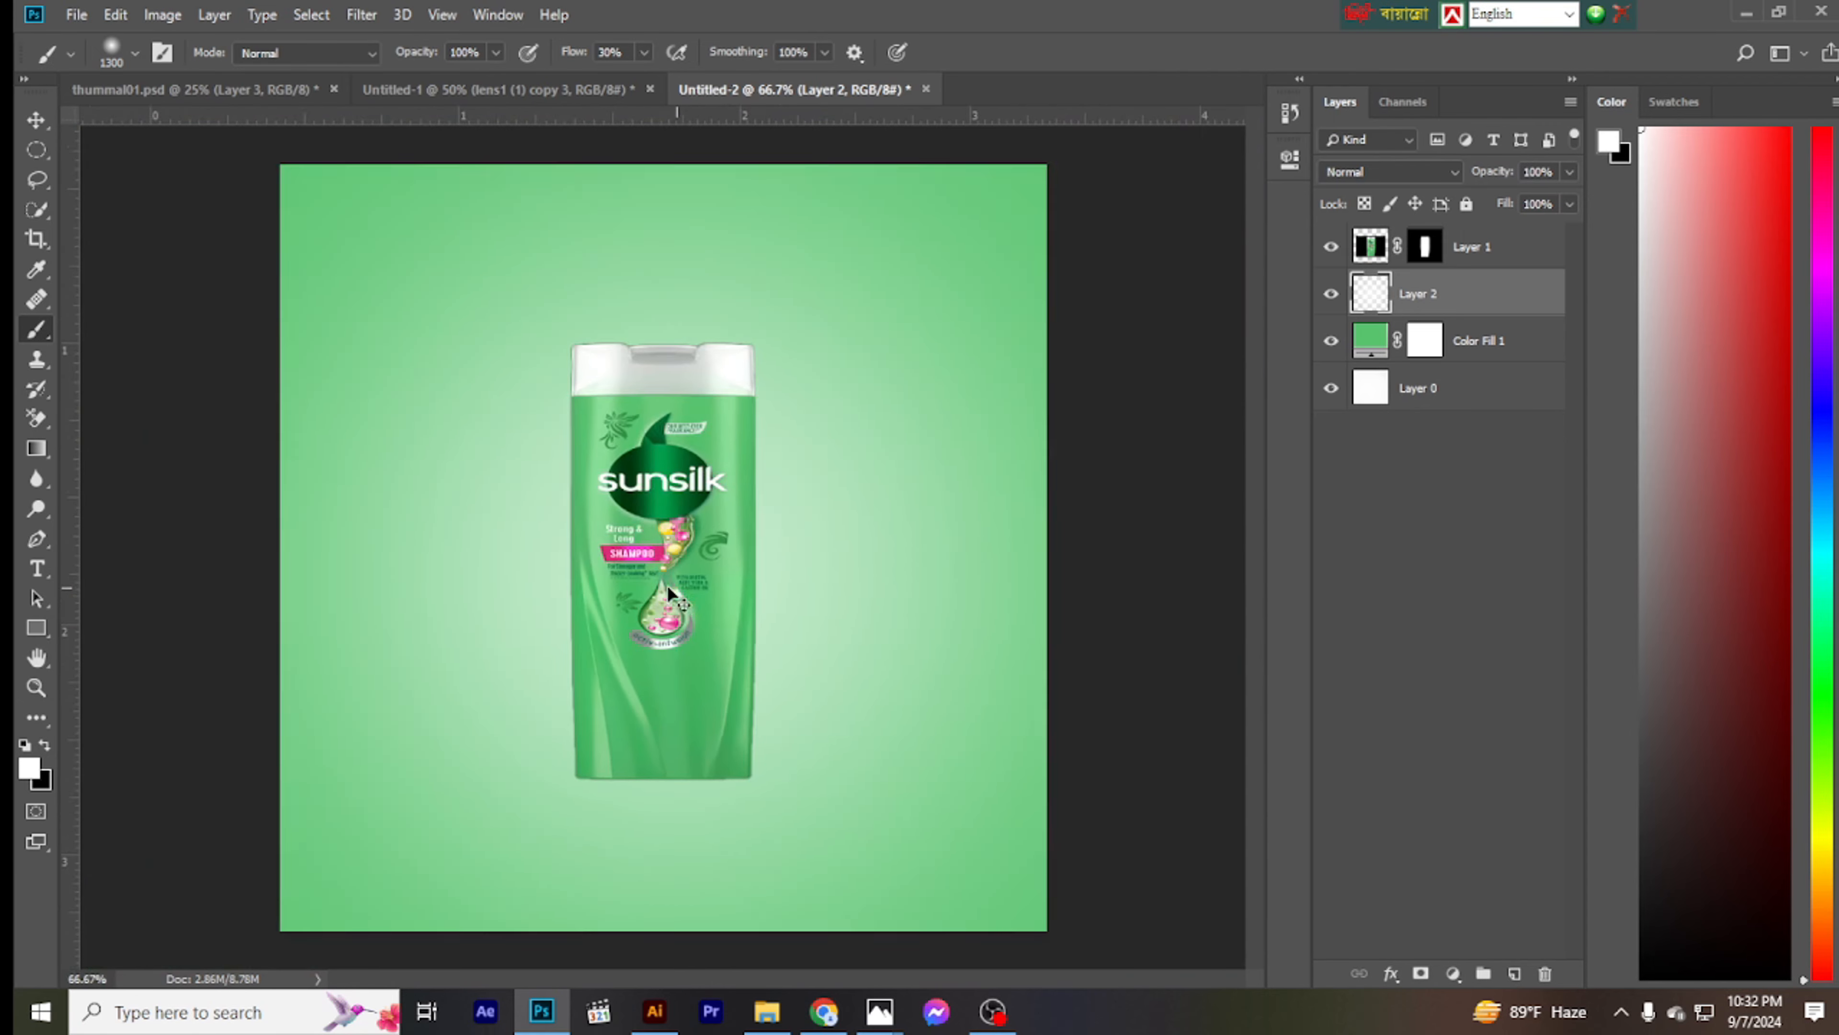
{"action": "left_click", "coordinate": [36, 118]}
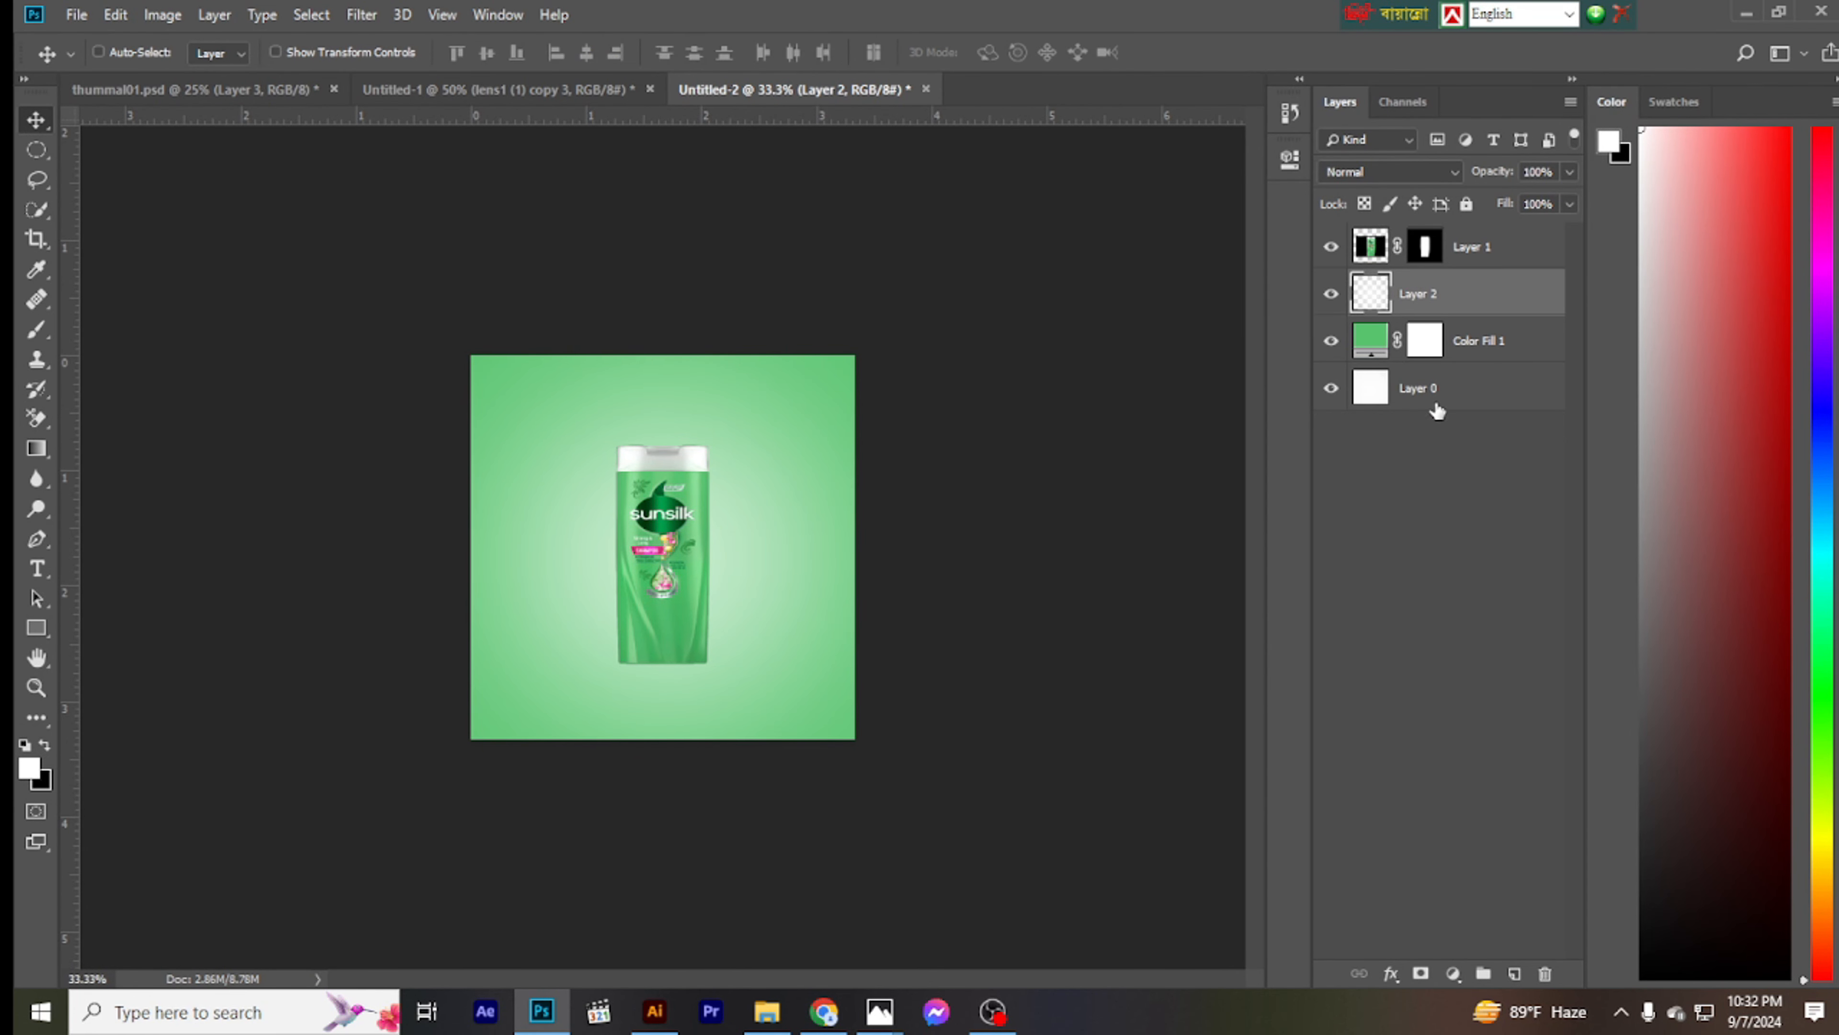
{"action": "key", "text": "ctrl+plus"}
{"action": "key", "text": "ctrl+plus"}
{"action": "key", "text": "ctrl+plus"}
{"action": "key", "text": "ctrl+plus"}
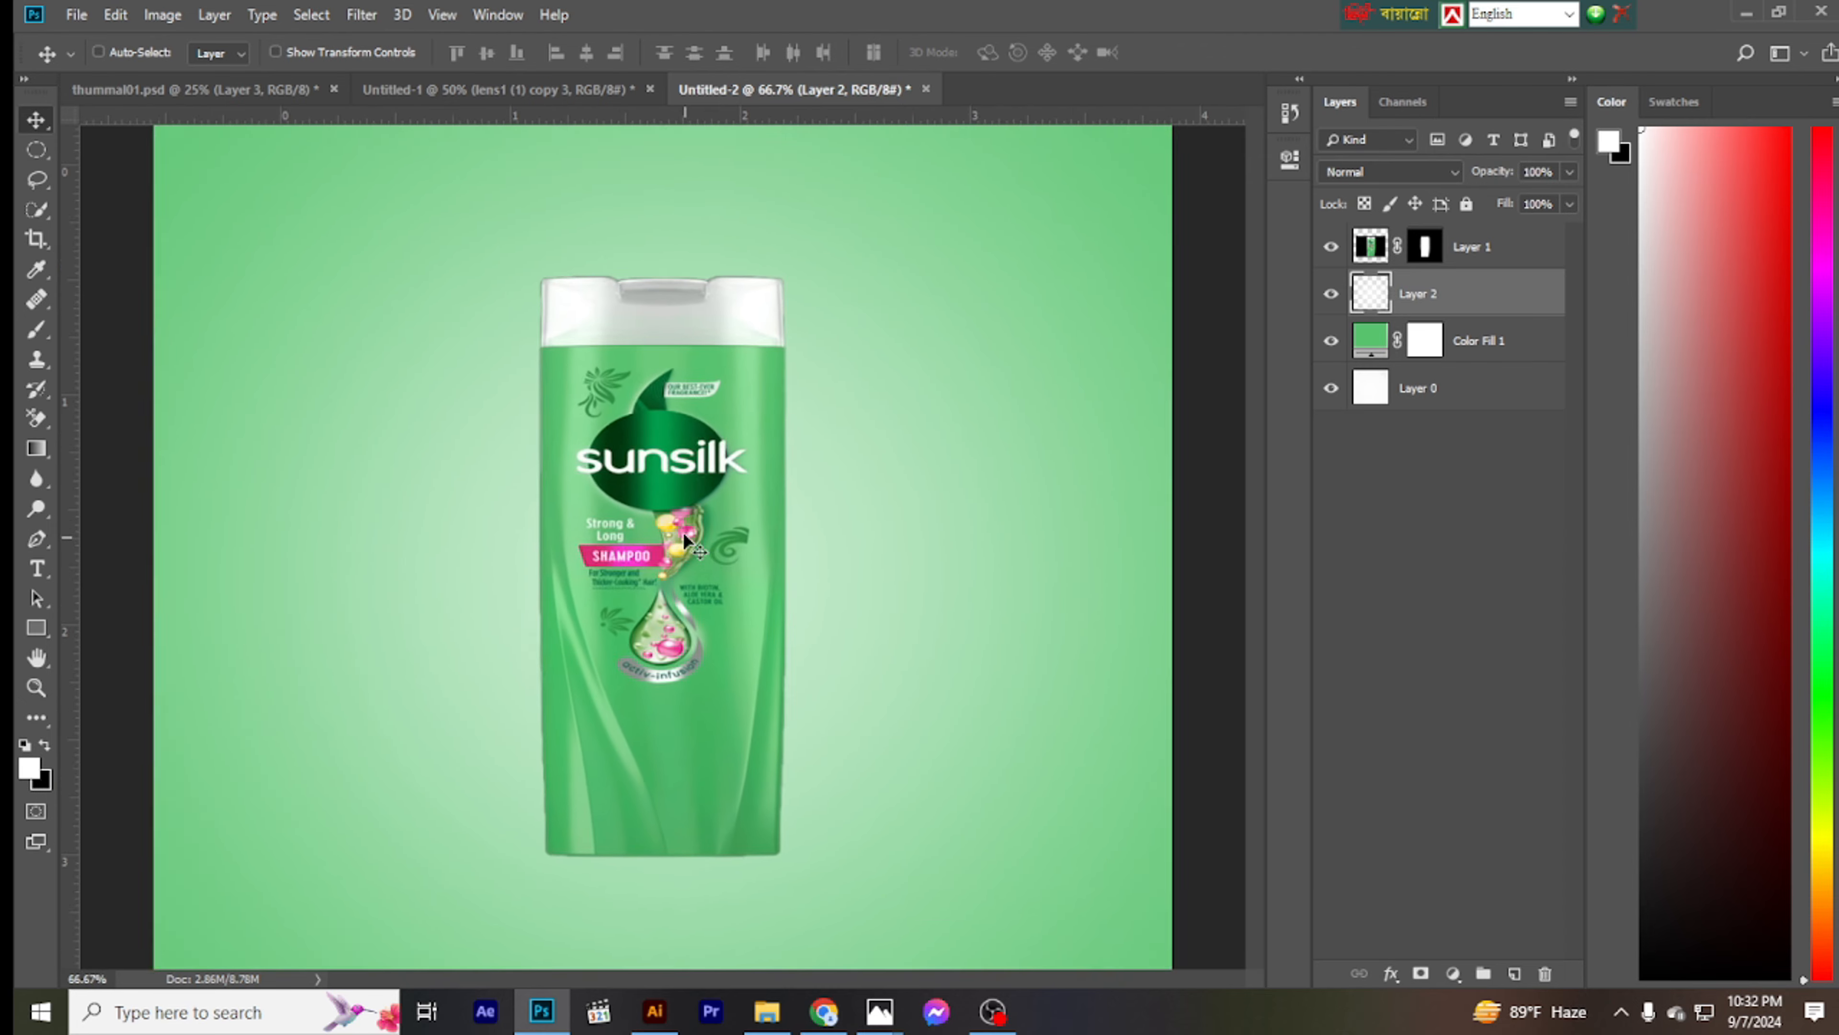
{"action": "key", "text": "ctrl+minus"}
{"action": "key", "text": "ctrl+minus"}
{"action": "key", "text": "ctrl+minus"}
{"action": "key", "text": "ctrl+minus"}
{"action": "key", "text": "ctrl+minus"}
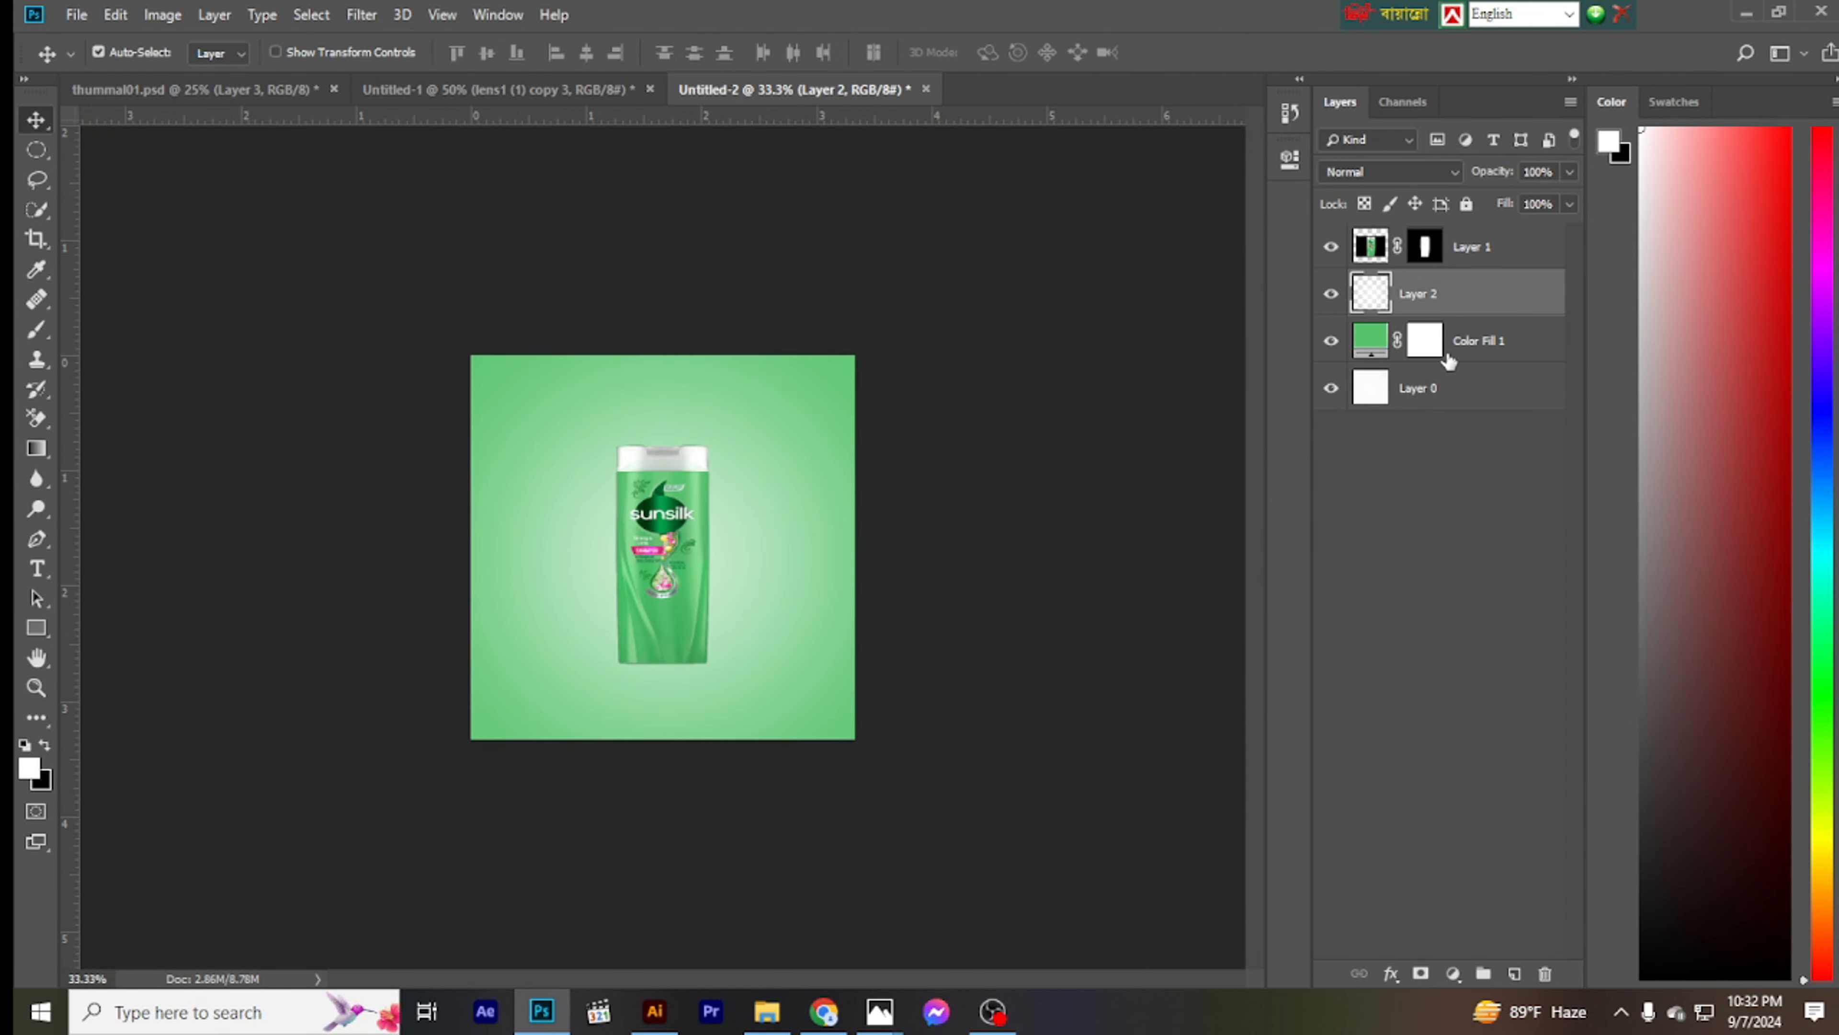
{"action": "key", "text": "ctrl+plus"}
{"action": "key", "text": "ctrl+plus"}
{"action": "key", "text": "ctrl+plus"}
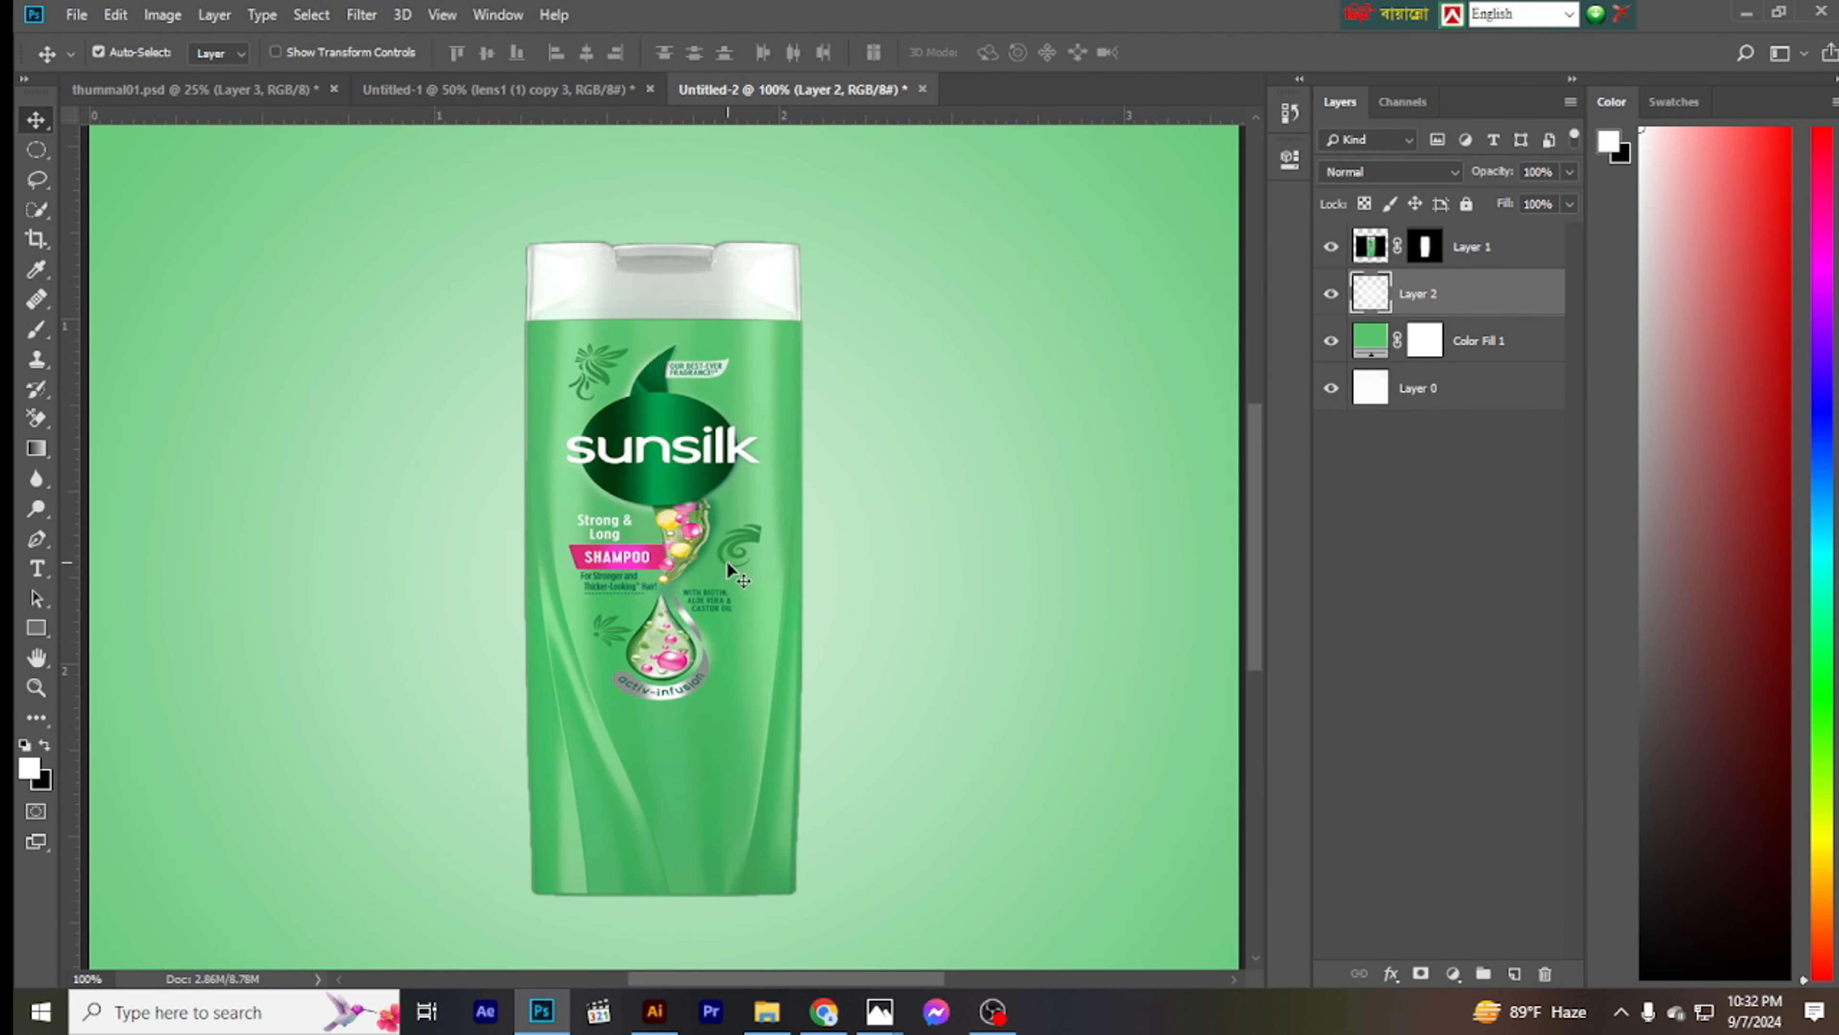
- Duplicate the bottle layer and place the lower copy, flipped vertically, directly beneath the bottle as a reflection
{"action": "key", "text": "ctrl+minus"}
{"action": "key", "text": "ctrl+minus"}
{"action": "left_click", "coordinate": [1472, 246]}
{"action": "key", "text": "ctrl+j"}
{"action": "left_click", "coordinate": [1472, 293]}
{"action": "key", "text": "ctrl+t"}
{"action": "left_click_drag", "start_coordinate": [663, 558], "coordinate": [662, 883]}
- Warp the flipped bottle copy so its upper edge meets the base of the original bottle
{"action": "left_click", "coordinate": [979, 52]}
{"action": "left_click_drag", "start_coordinate": [588, 829], "coordinate": [601, 838]}
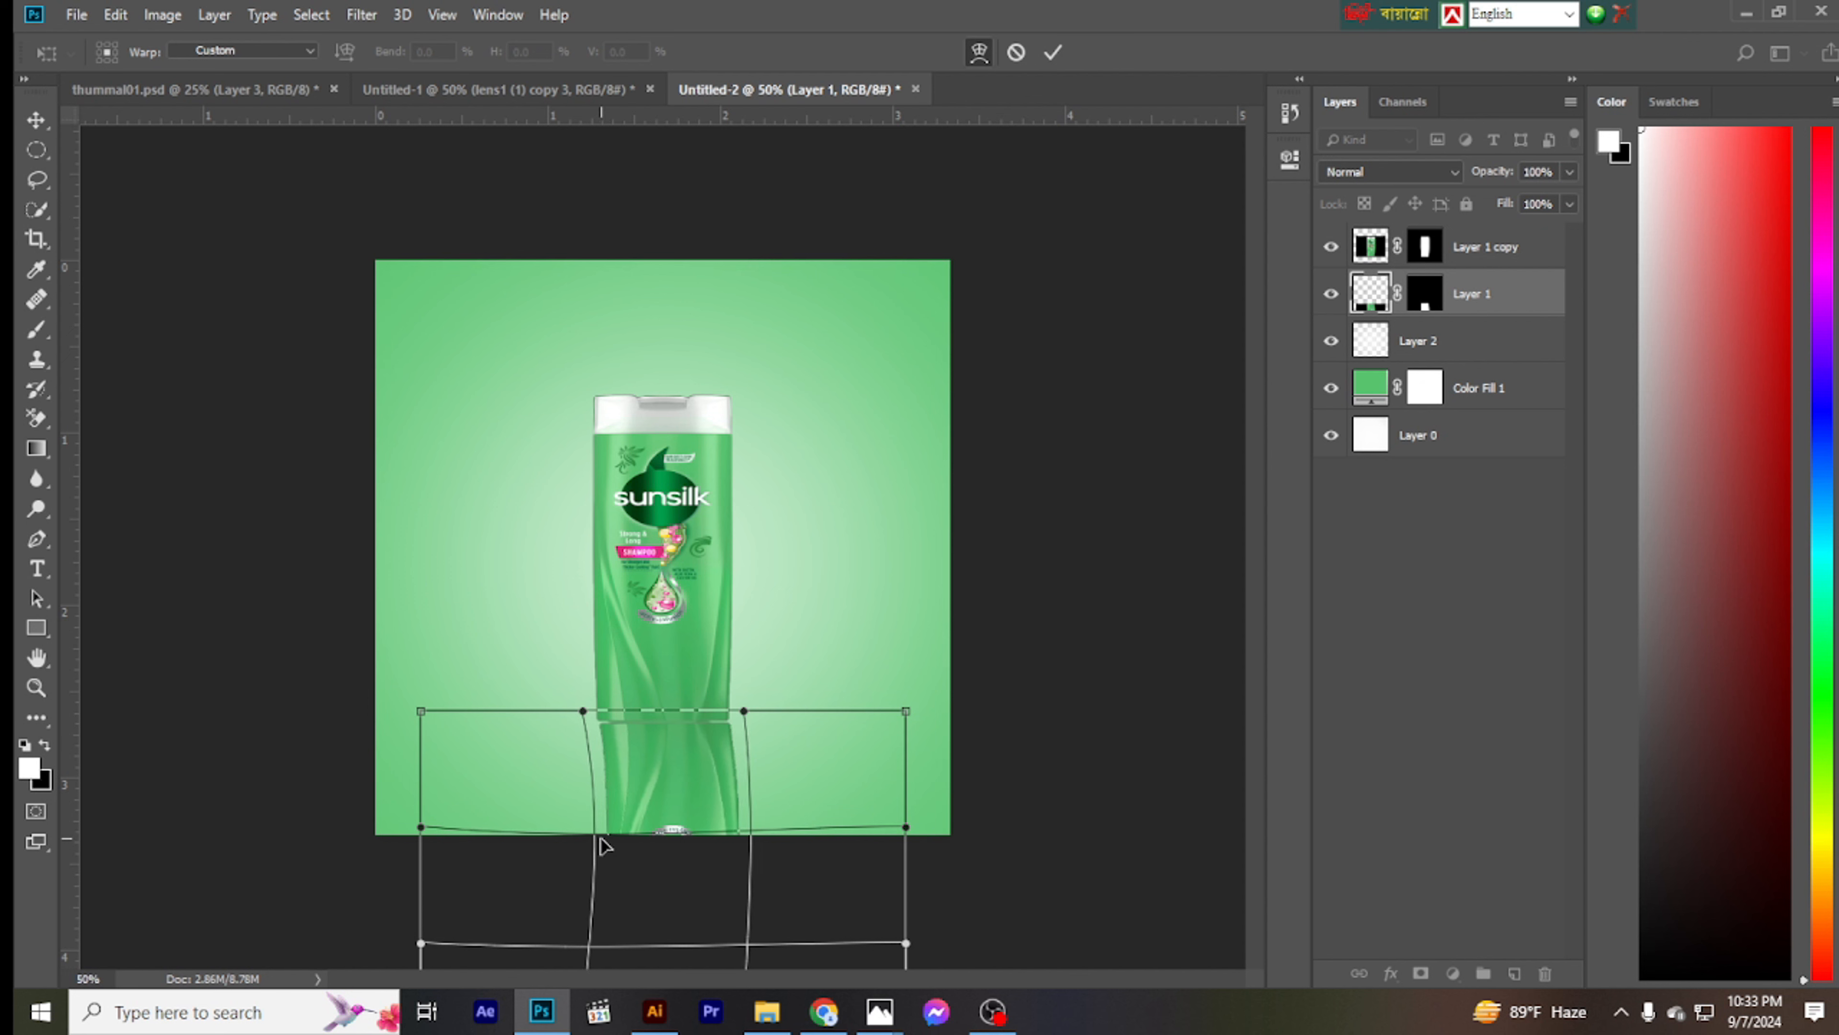
{"action": "left_click_drag", "start_coordinate": [756, 850], "coordinate": [756, 848]}
{"action": "left_click_drag", "start_coordinate": [696, 778], "coordinate": [692, 769]}
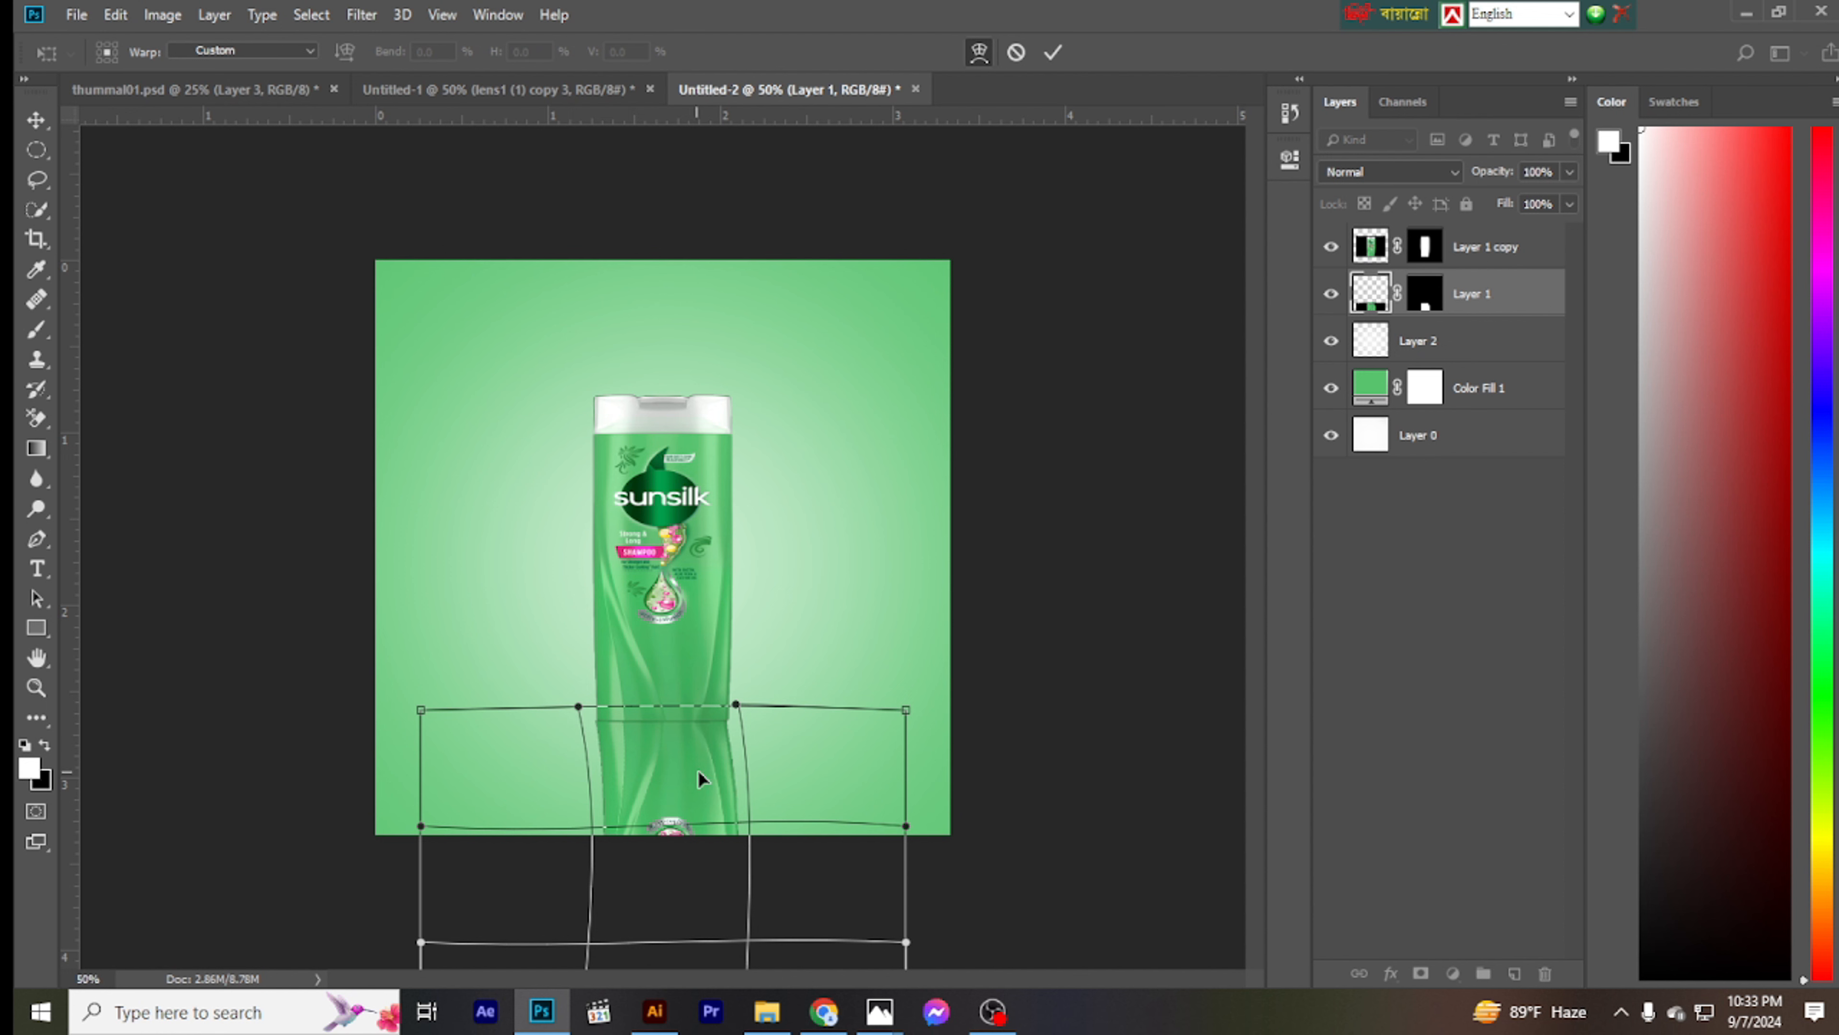
{"action": "left_click", "coordinate": [1053, 51]}
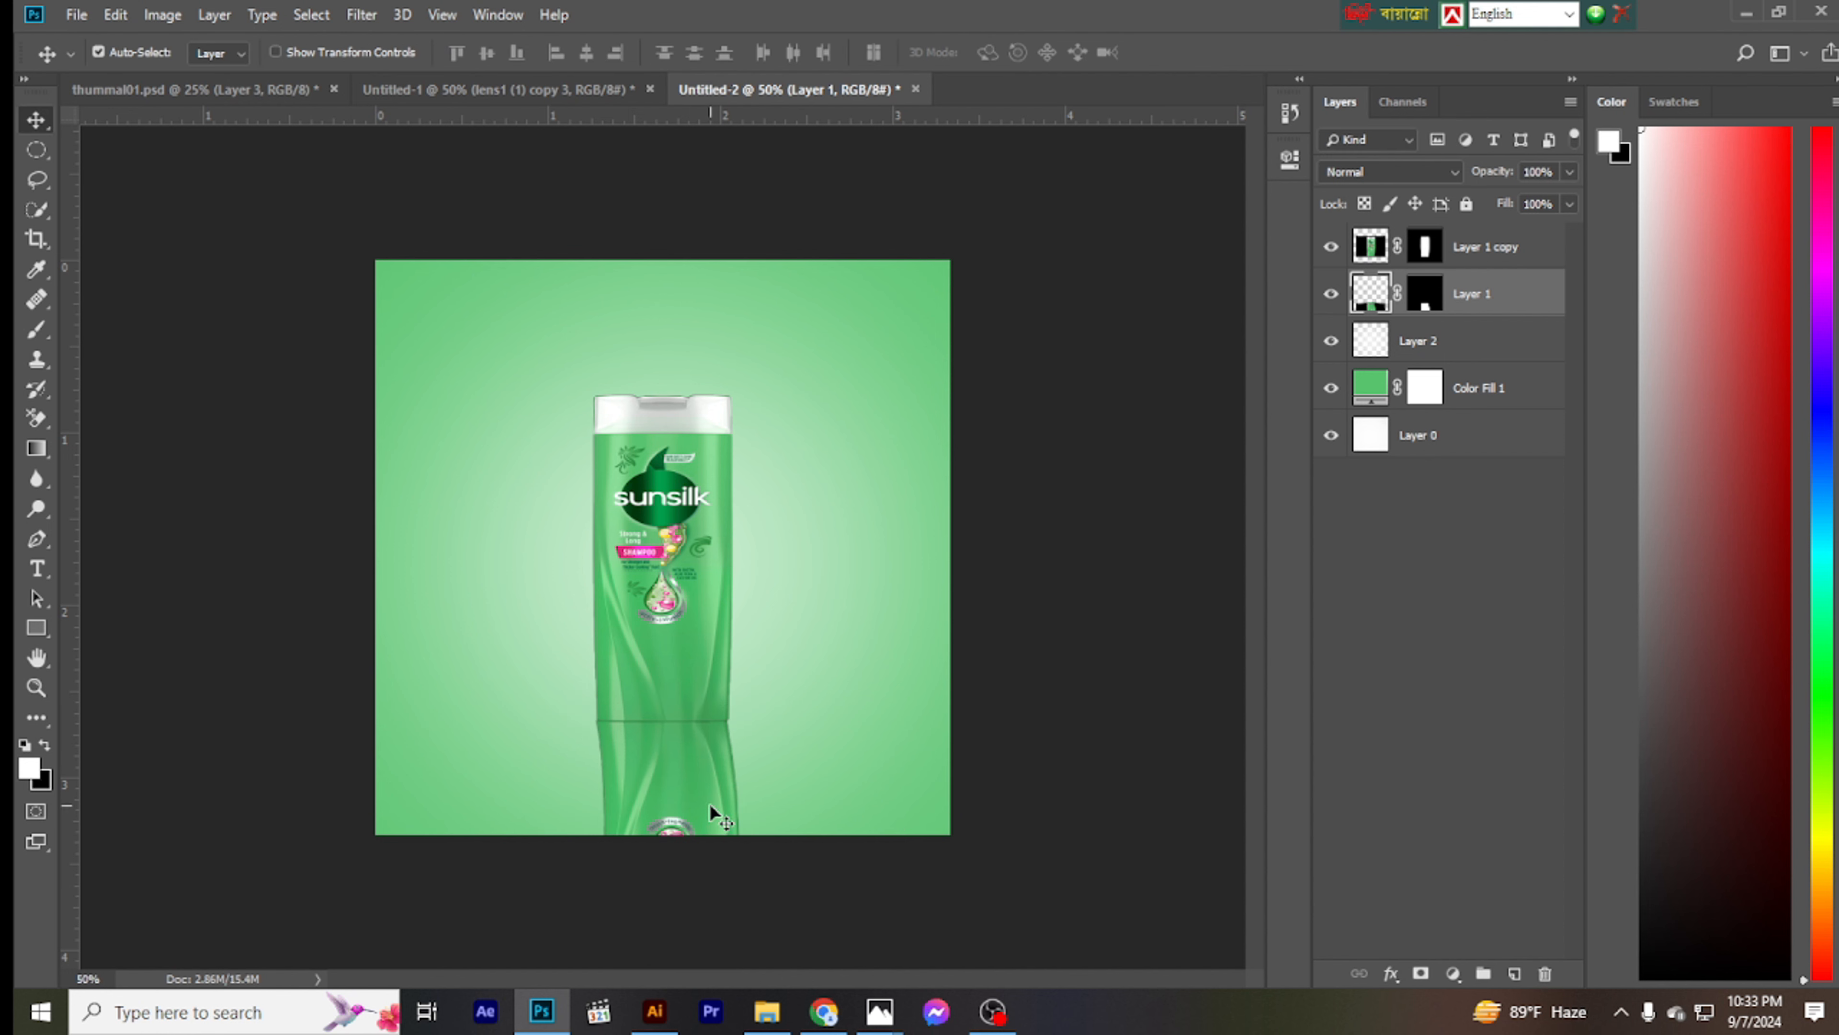
- Fade the reflection by painting black on Layer 1's mask with a soft 800 px brush near the canvas's lower edge
{"action": "left_click", "coordinate": [1426, 303]}
{"action": "key", "text": "b"}
{"action": "key", "text": "x"}
{"action": "left_click", "coordinate": [655, 819]}
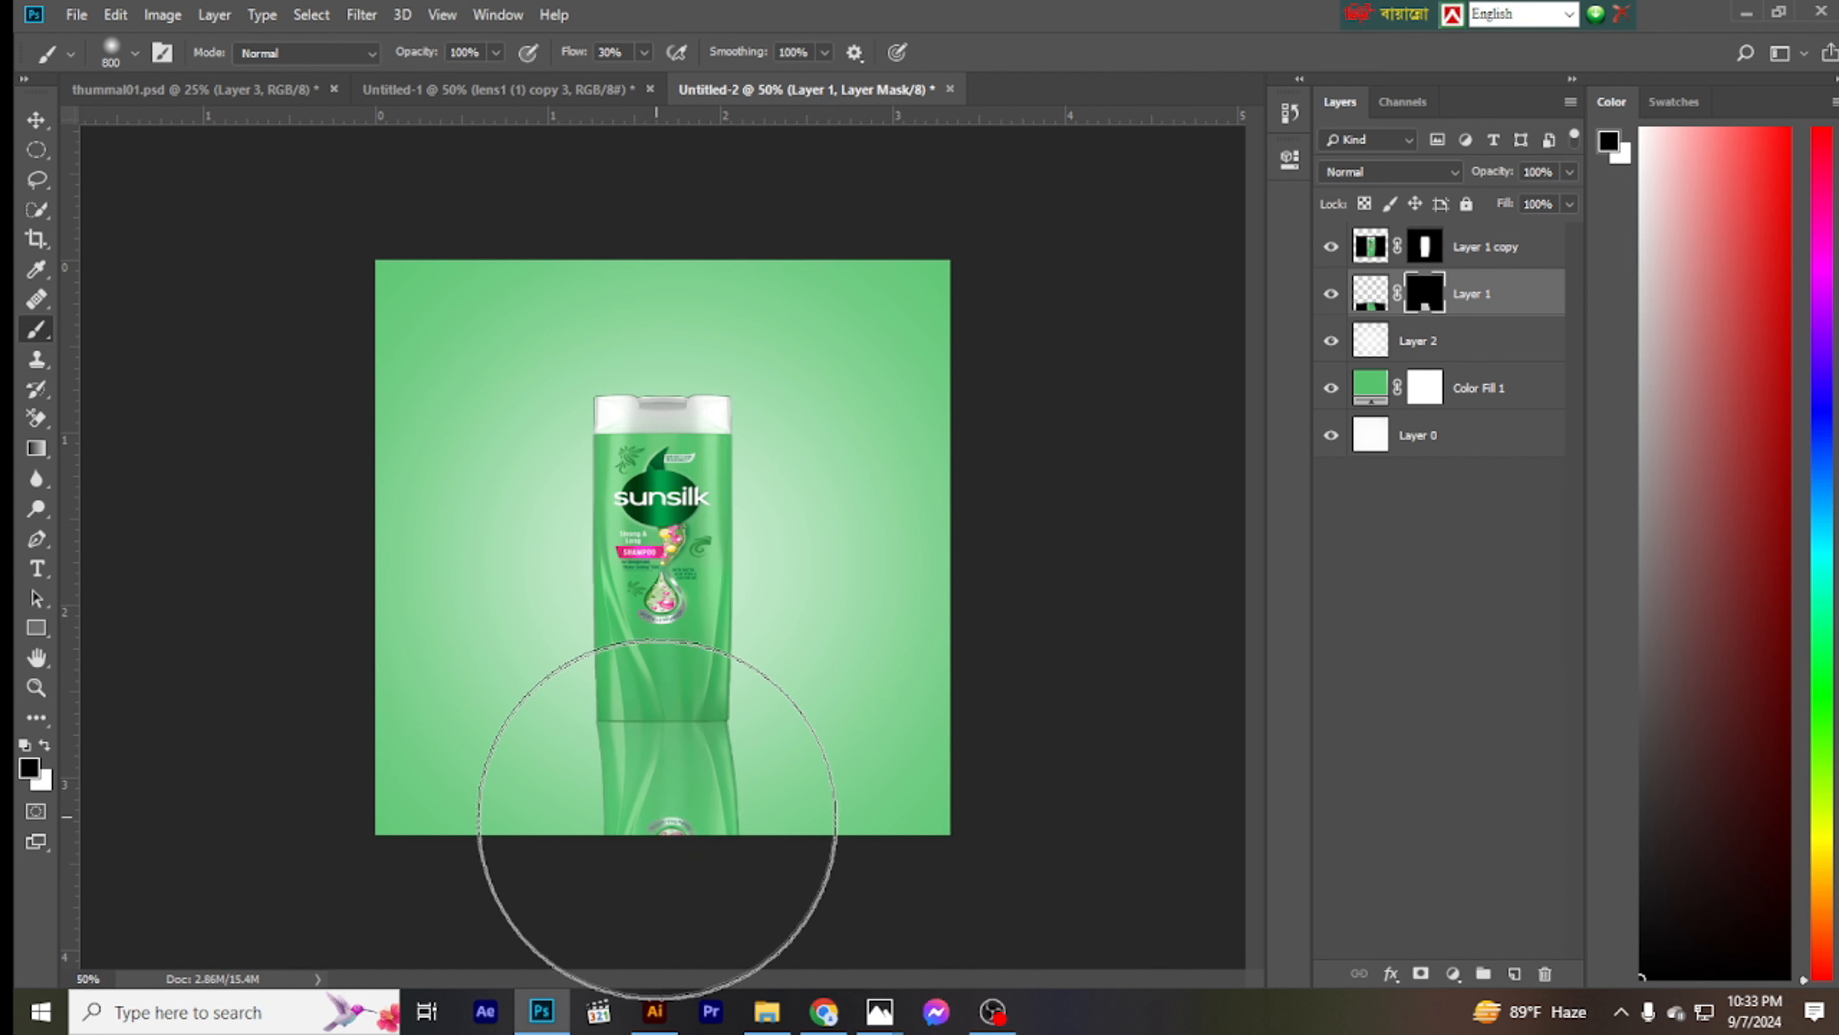
{"action": "left_click", "coordinate": [659, 822]}
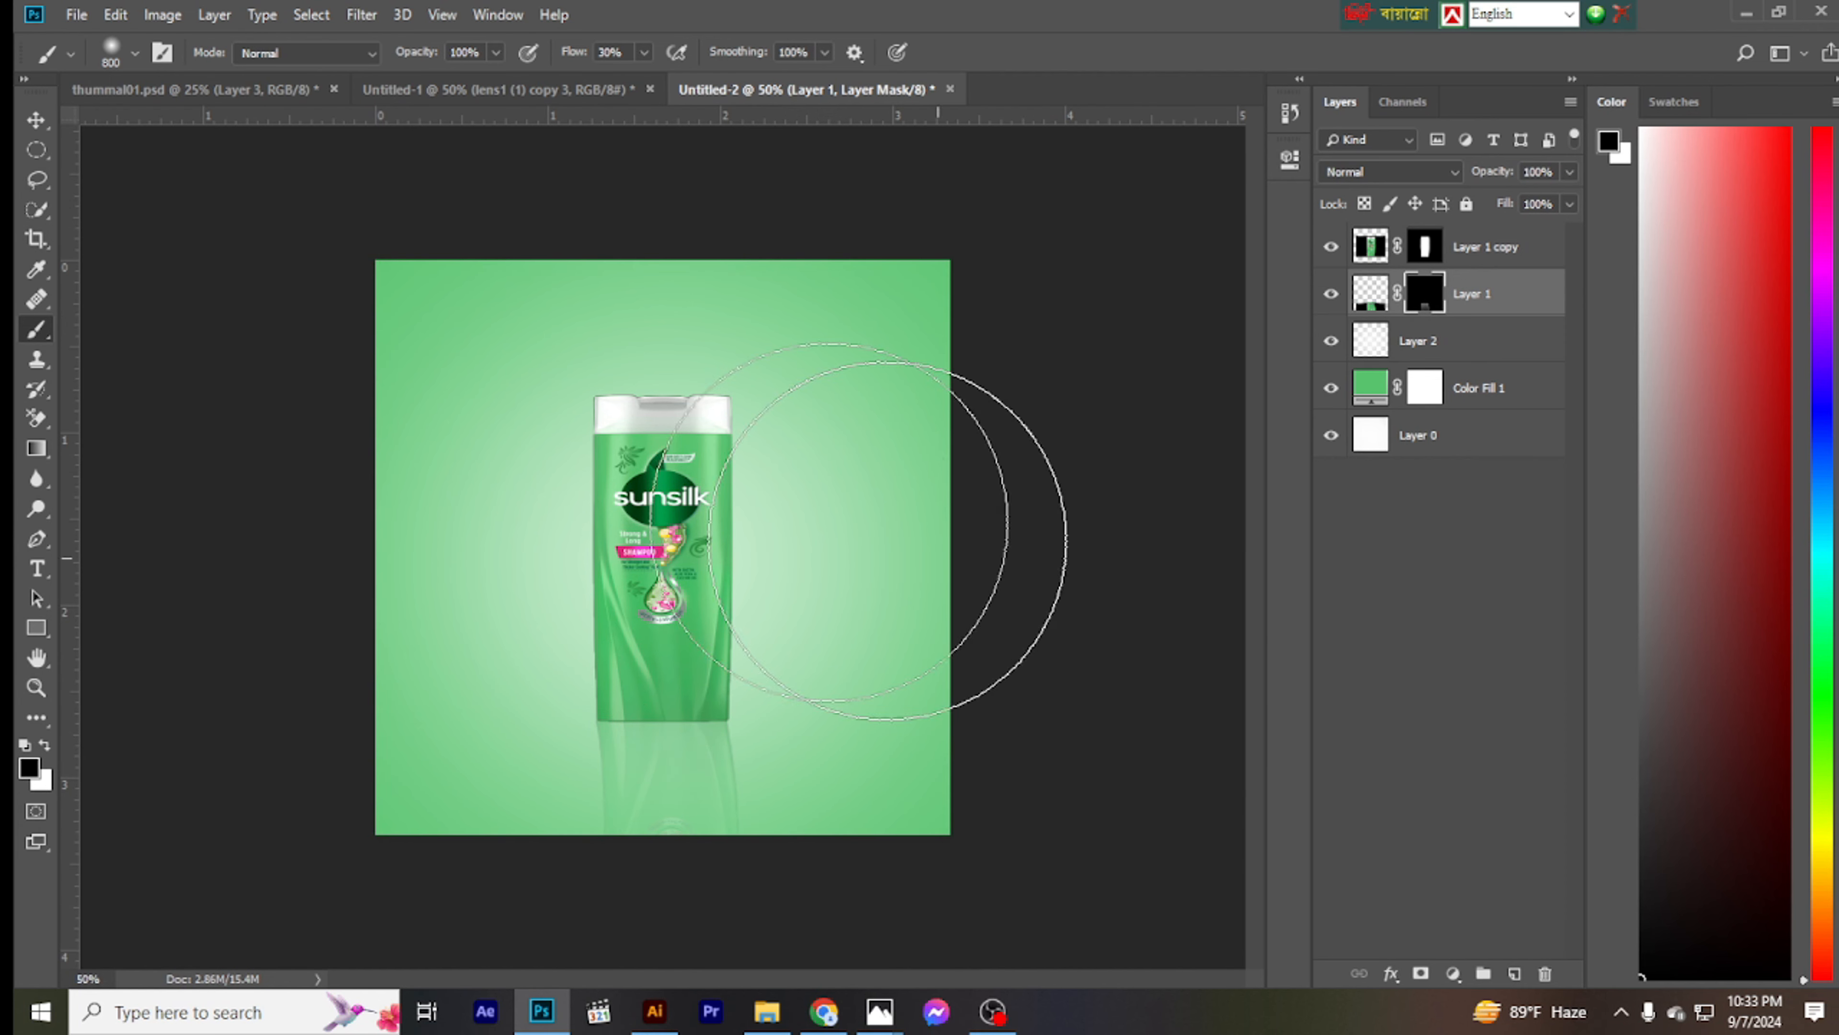
{"action": "key", "text": "v"}
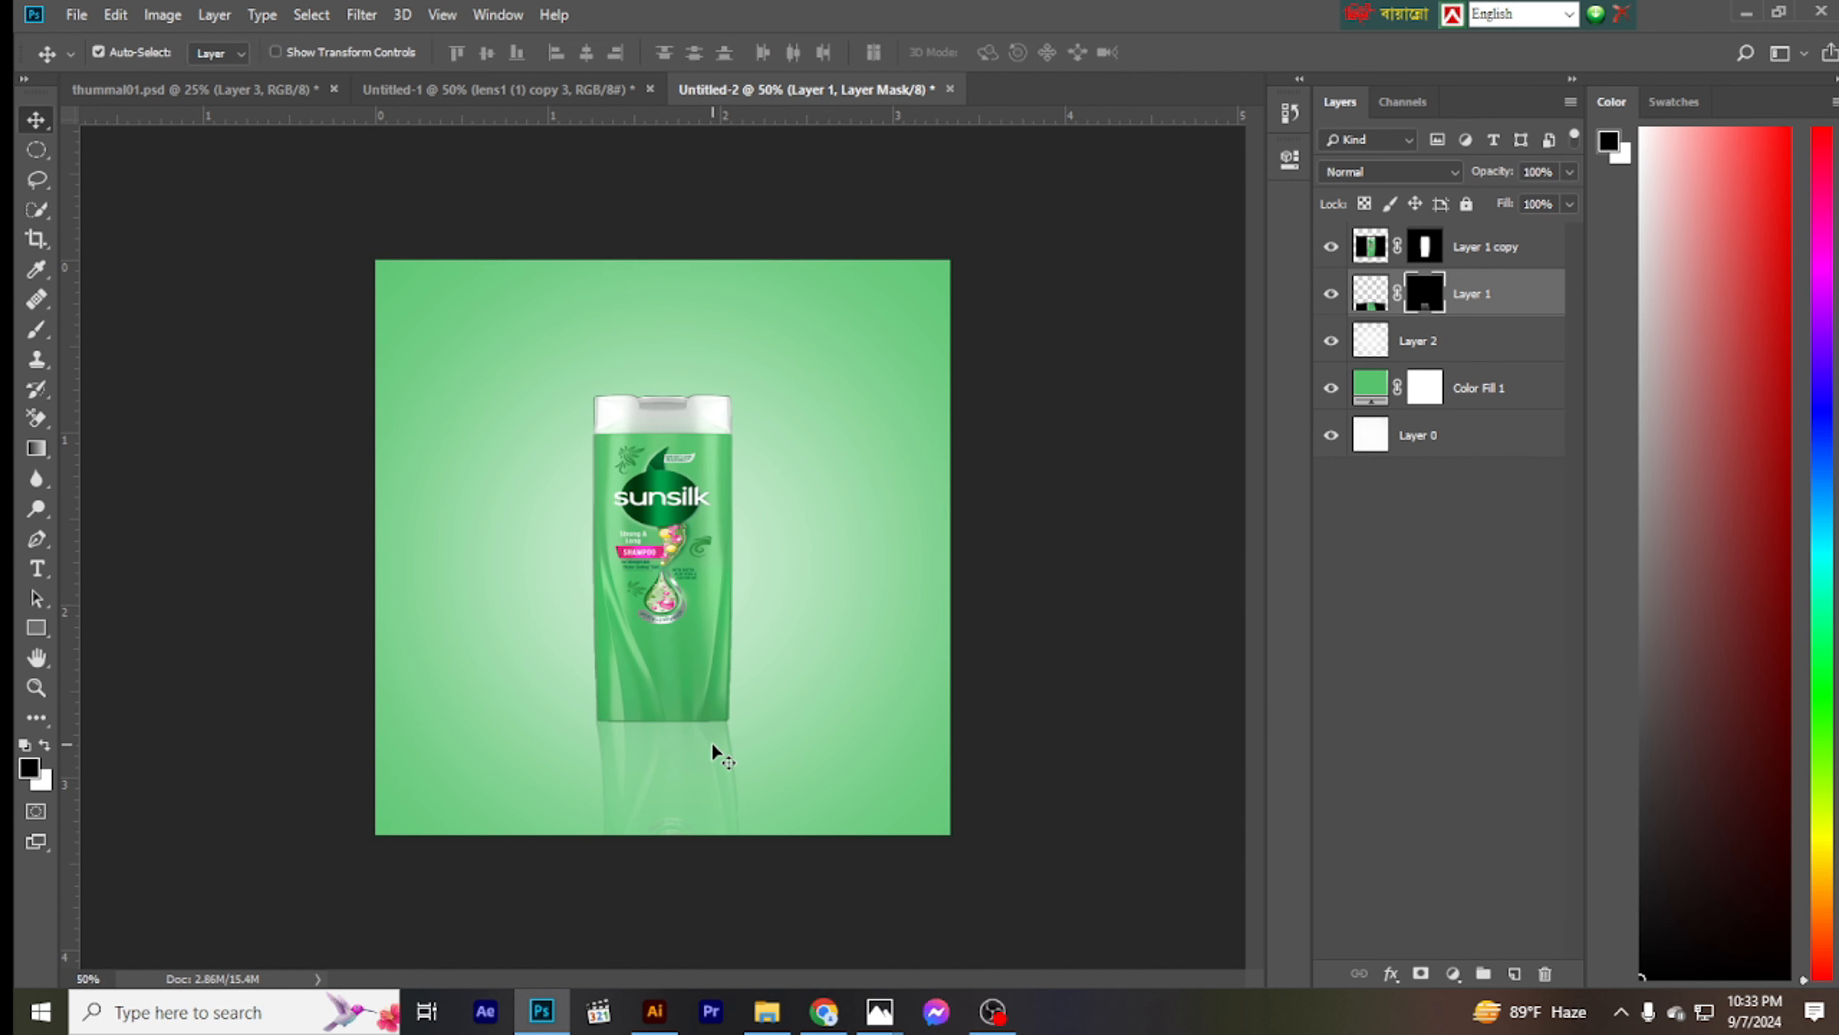